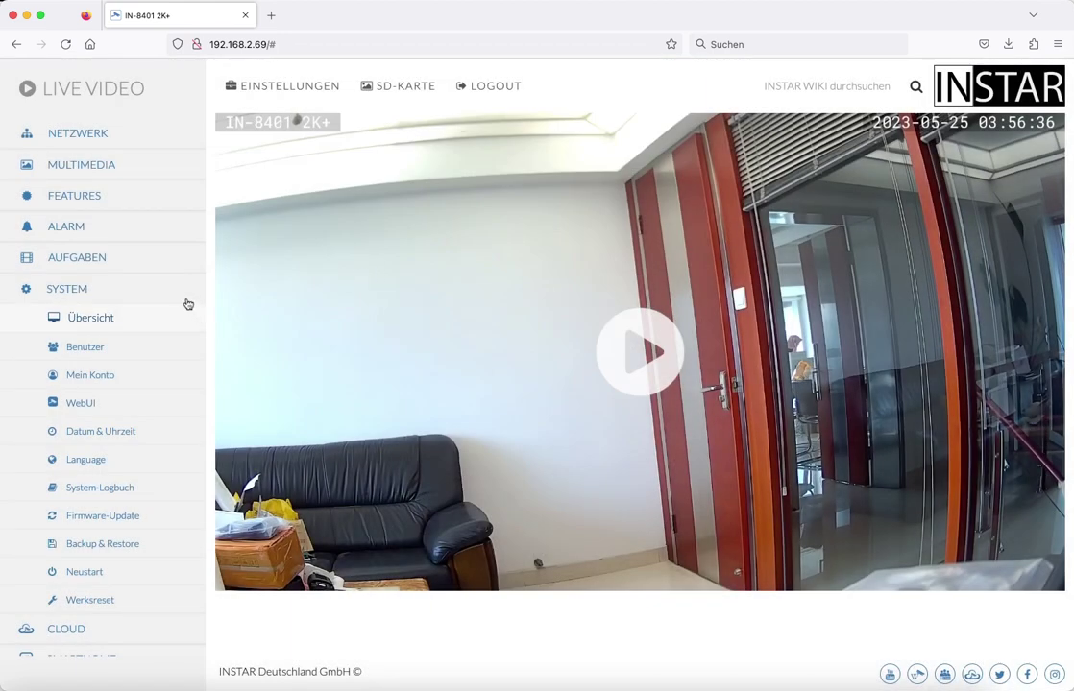
Open the HomeKit settings in the camera's SmartHome section.
{"action": "scroll", "coordinate": [170, 283], "scroll_direction": "down", "scroll_amount": 1}
{"action": "scroll", "coordinate": [170, 282], "scroll_direction": "down", "scroll_amount": 1}
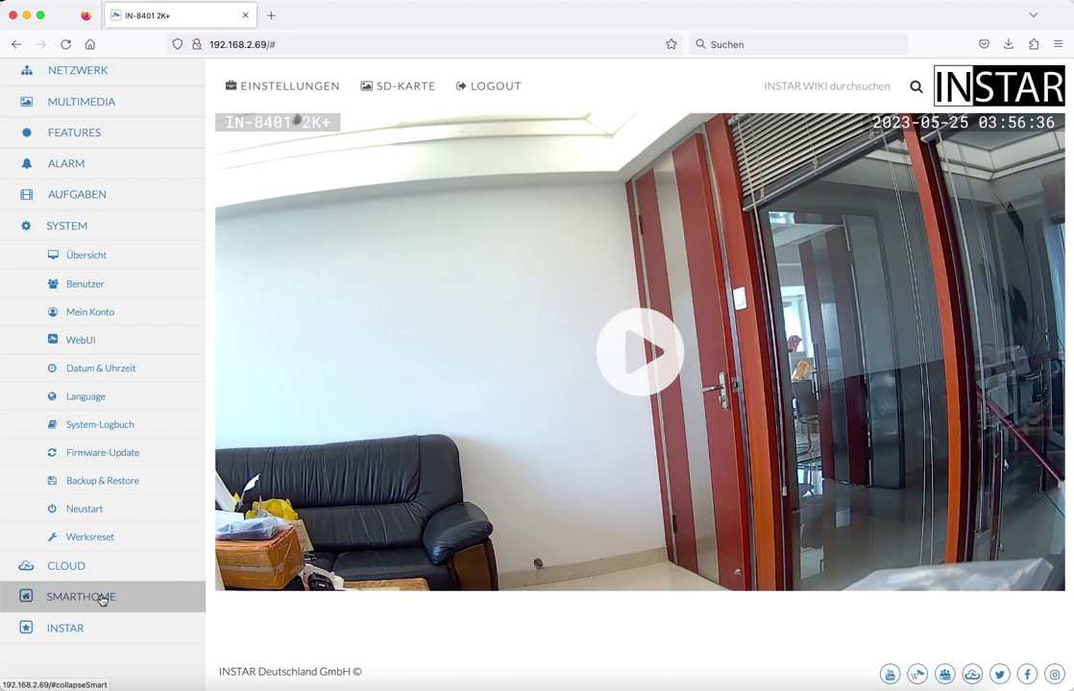
{"action": "left_click", "coordinate": [102, 597]}
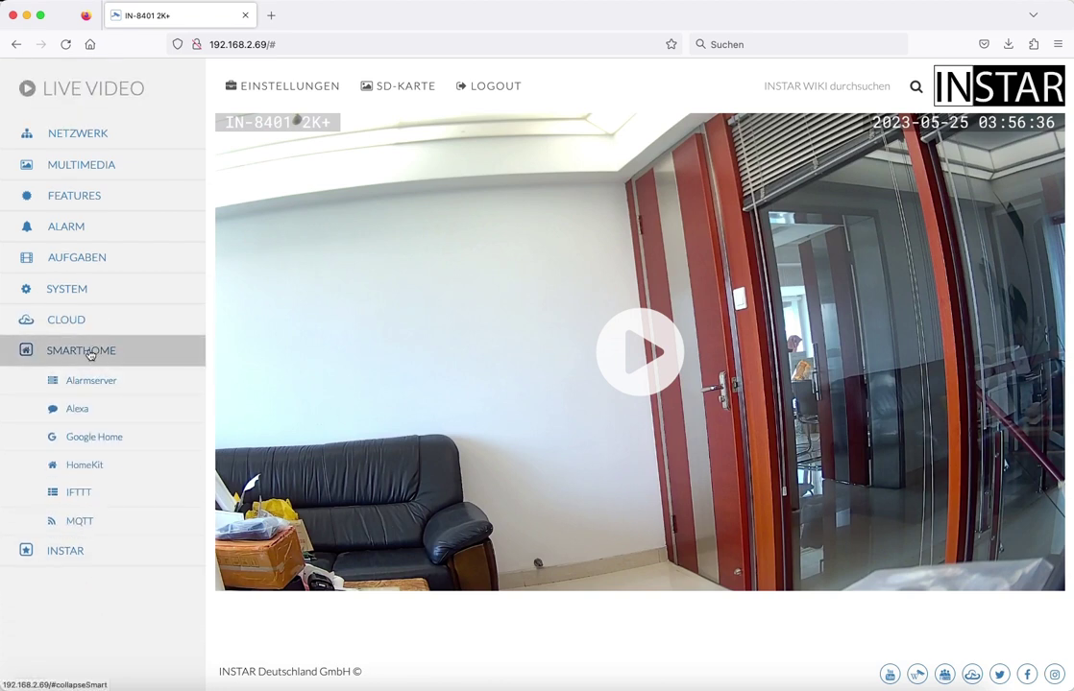
{"action": "left_click", "coordinate": [93, 468]}
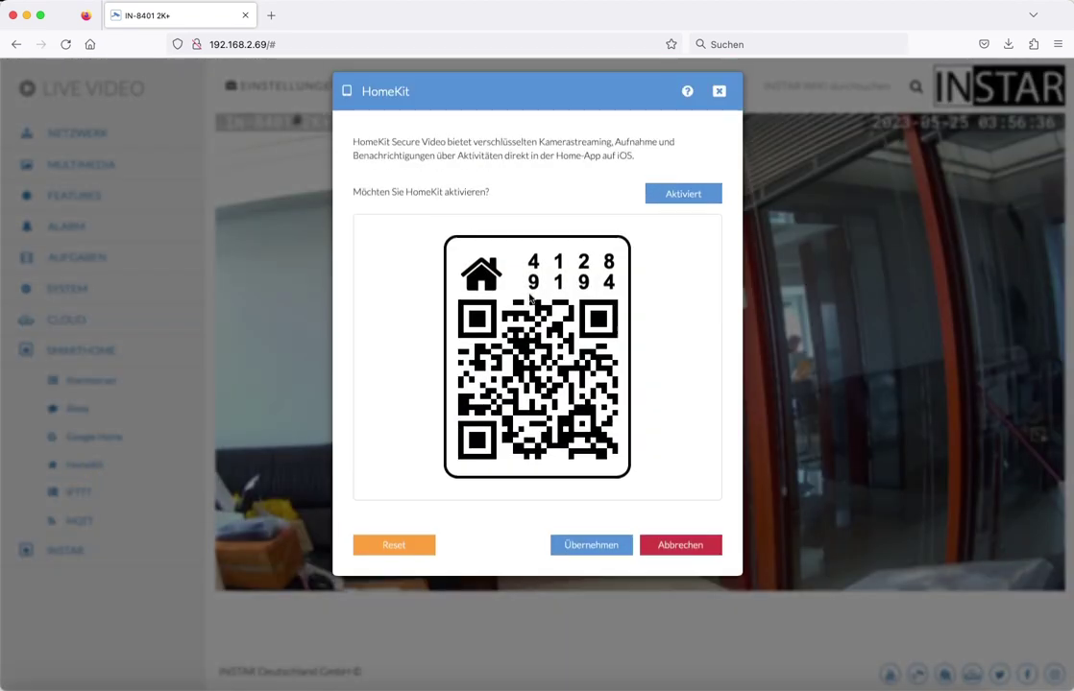
Reset the camera's HomeKit configuration and close the HomeKit settings.
{"action": "left_click", "coordinate": [399, 555]}
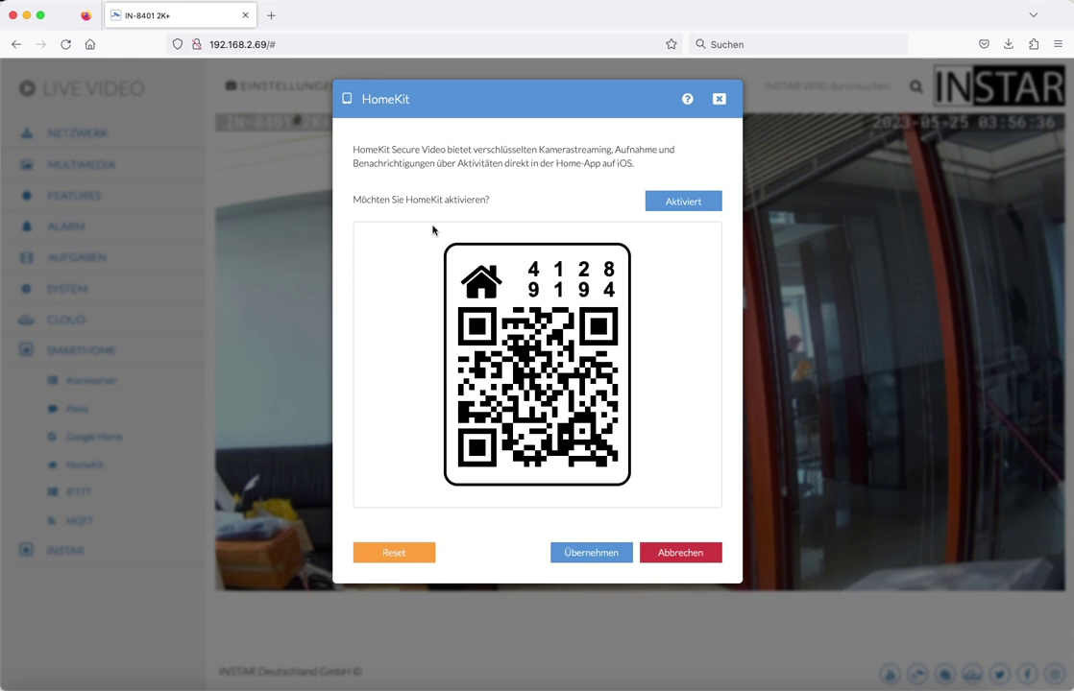
{"action": "left_click", "coordinate": [720, 100]}
{"action": "left_click", "coordinate": [719, 100]}
{"action": "left_click", "coordinate": [719, 100]}
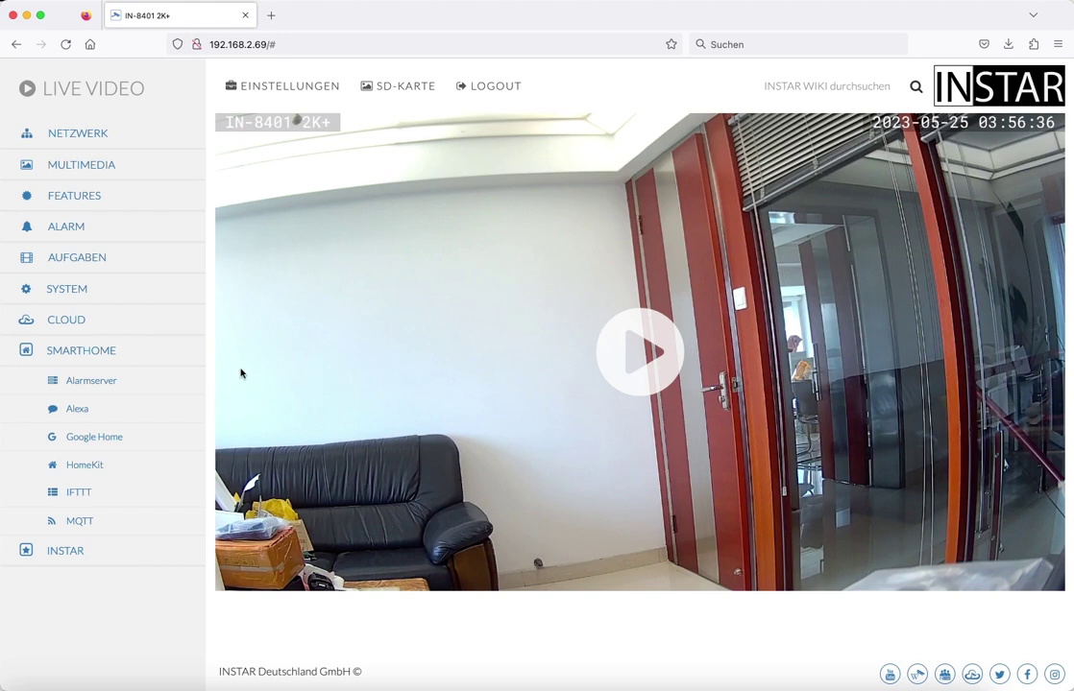
Open the system's user management and start adding a new user.
{"action": "left_click", "coordinate": [81, 290]}
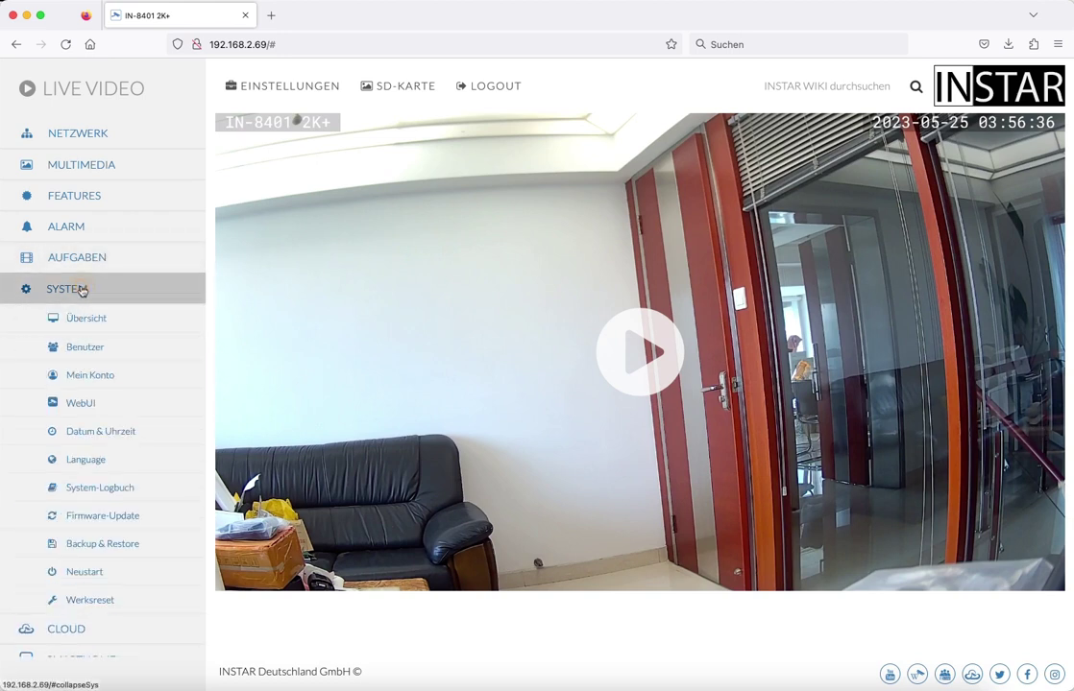
{"action": "left_click", "coordinate": [87, 351]}
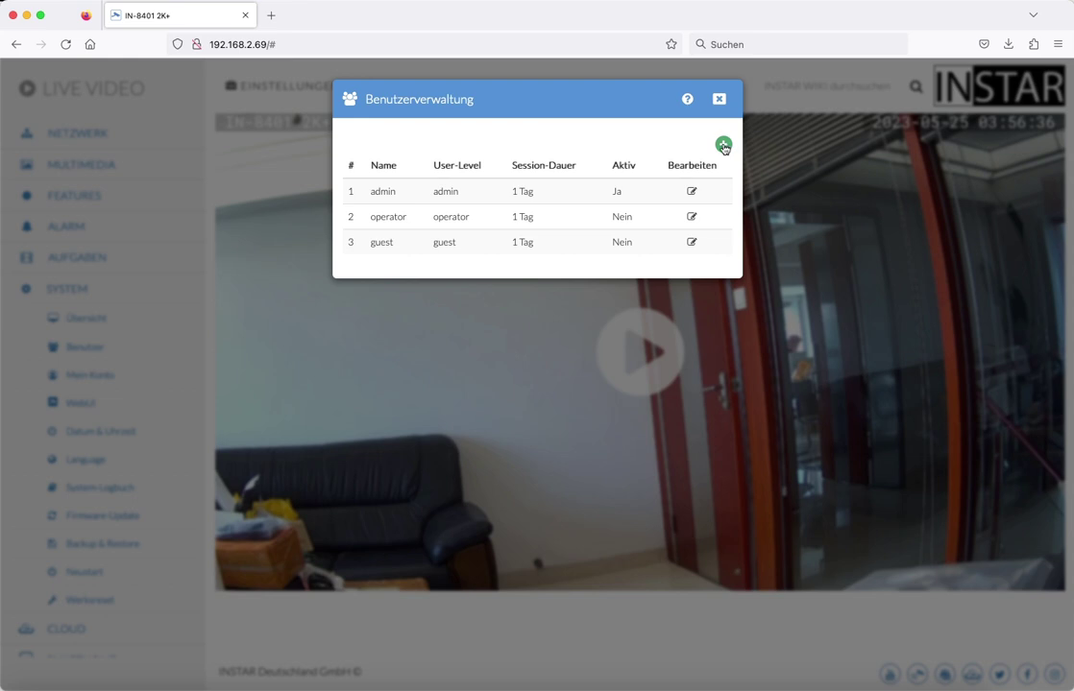
{"action": "left_click", "coordinate": [723, 145]}
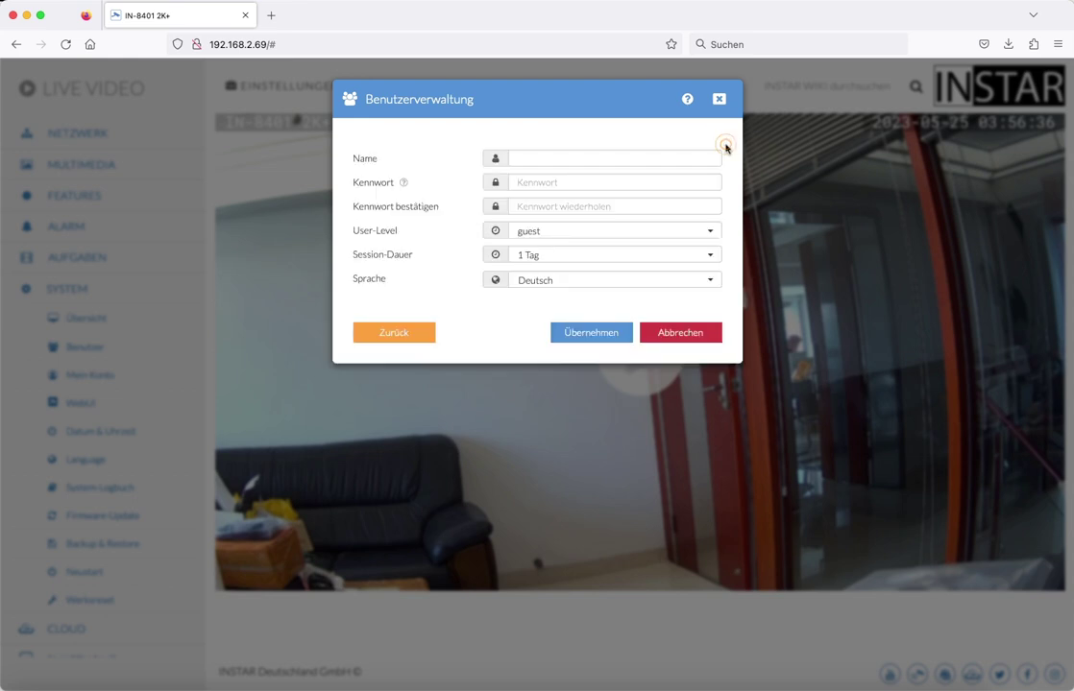
{"action": "left_click", "coordinate": [588, 154]}
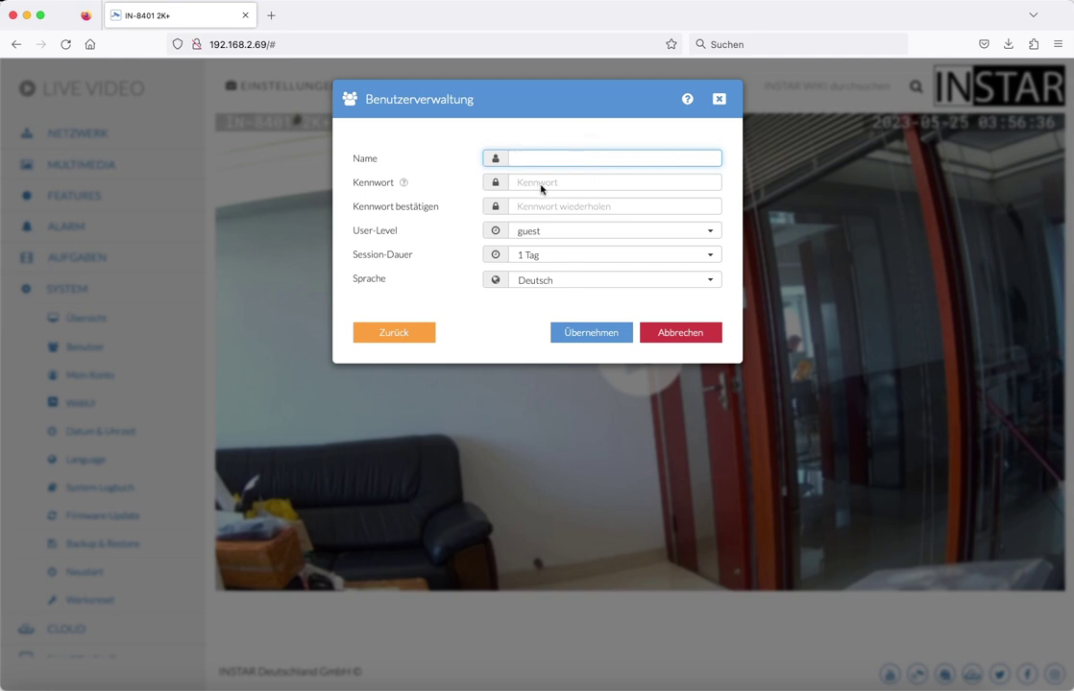
Review the User-Level and Session-Dauer options, discard the new user entry, and check the user list once more before closing it.
{"action": "left_click", "coordinate": [563, 233]}
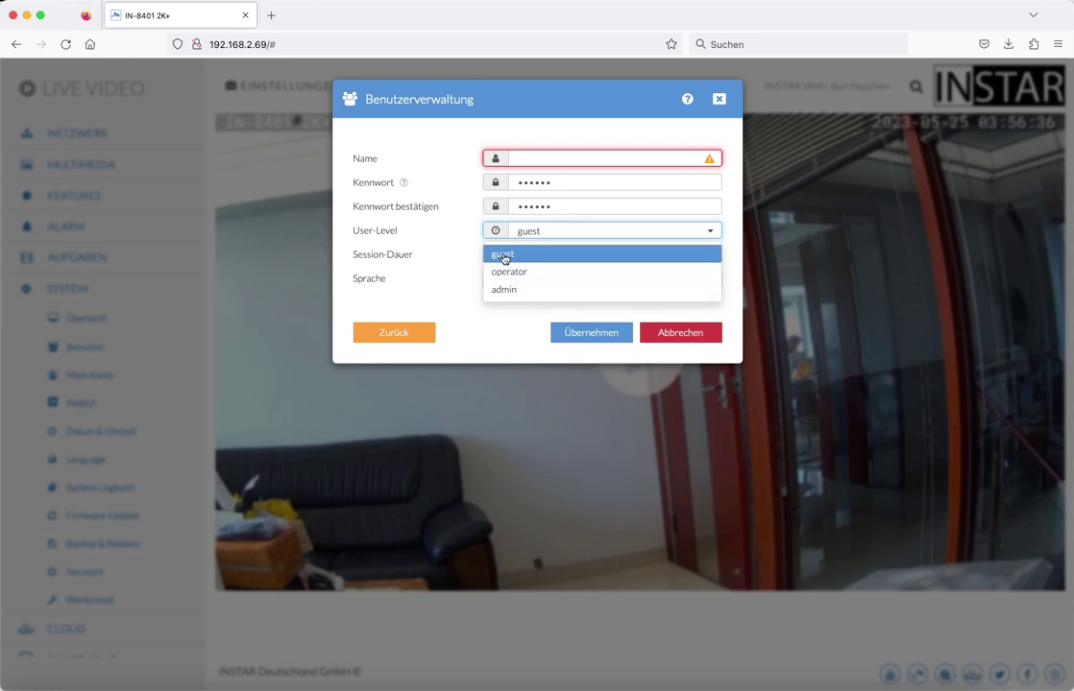
{"action": "left_click", "coordinate": [461, 271]}
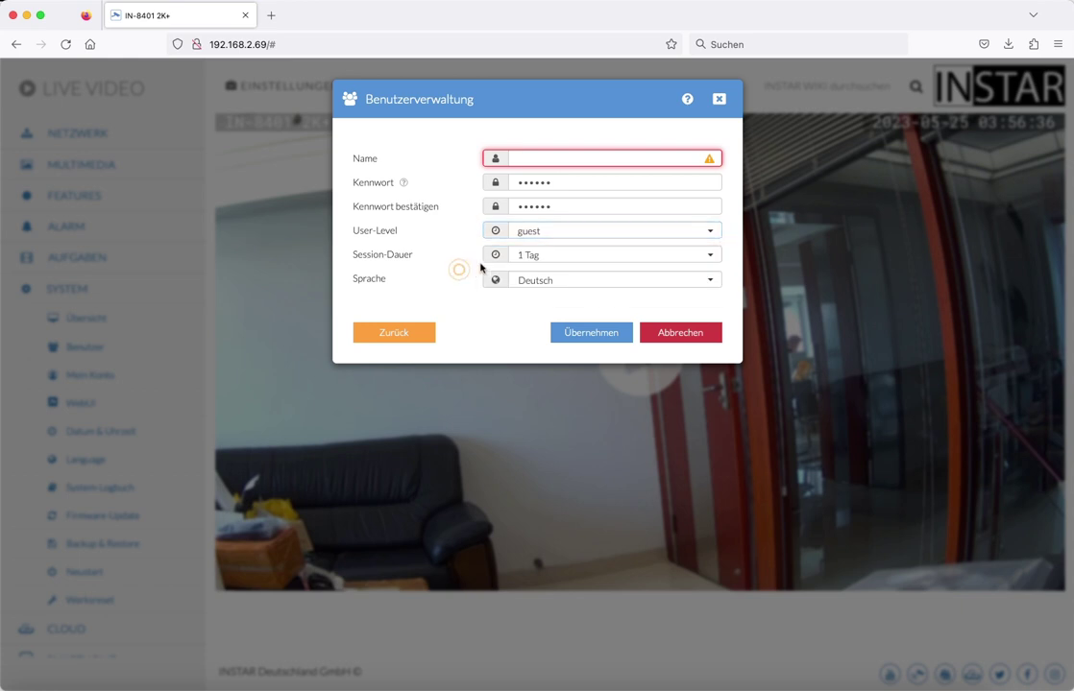
{"action": "left_click", "coordinate": [546, 257]}
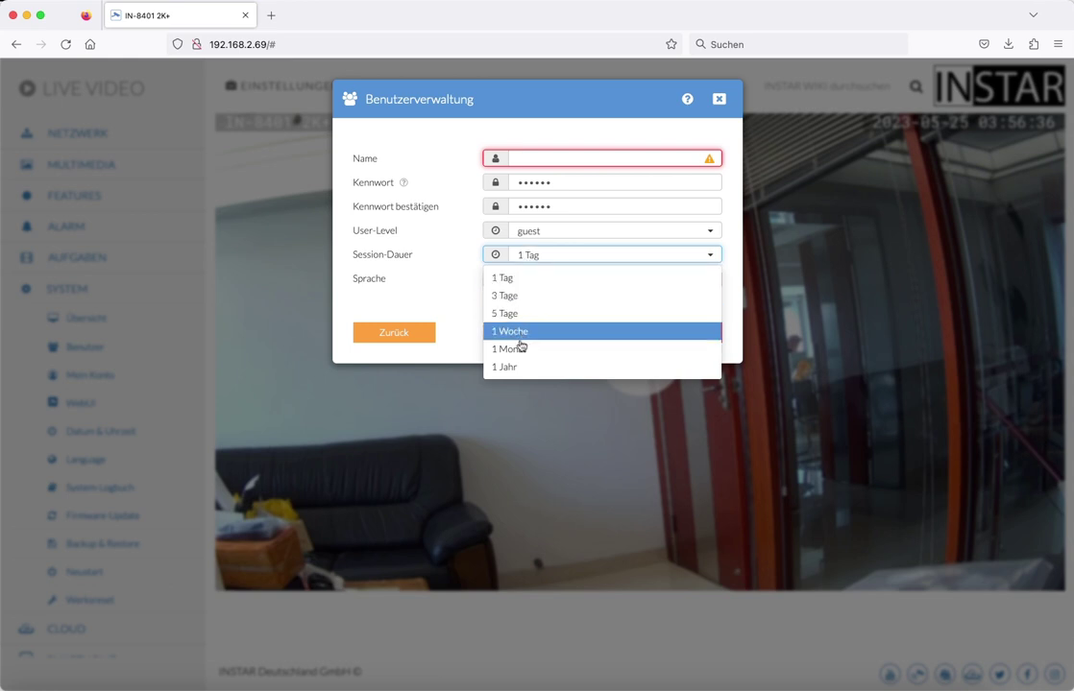
{"action": "left_click", "coordinate": [451, 262]}
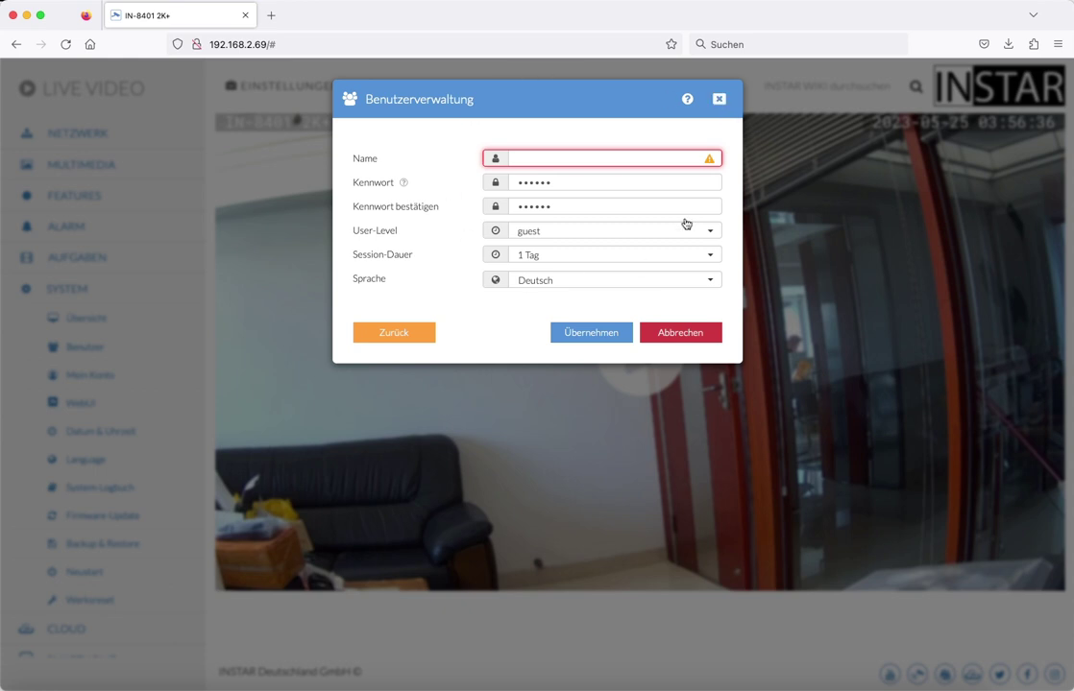
{"action": "left_click", "coordinate": [718, 99]}
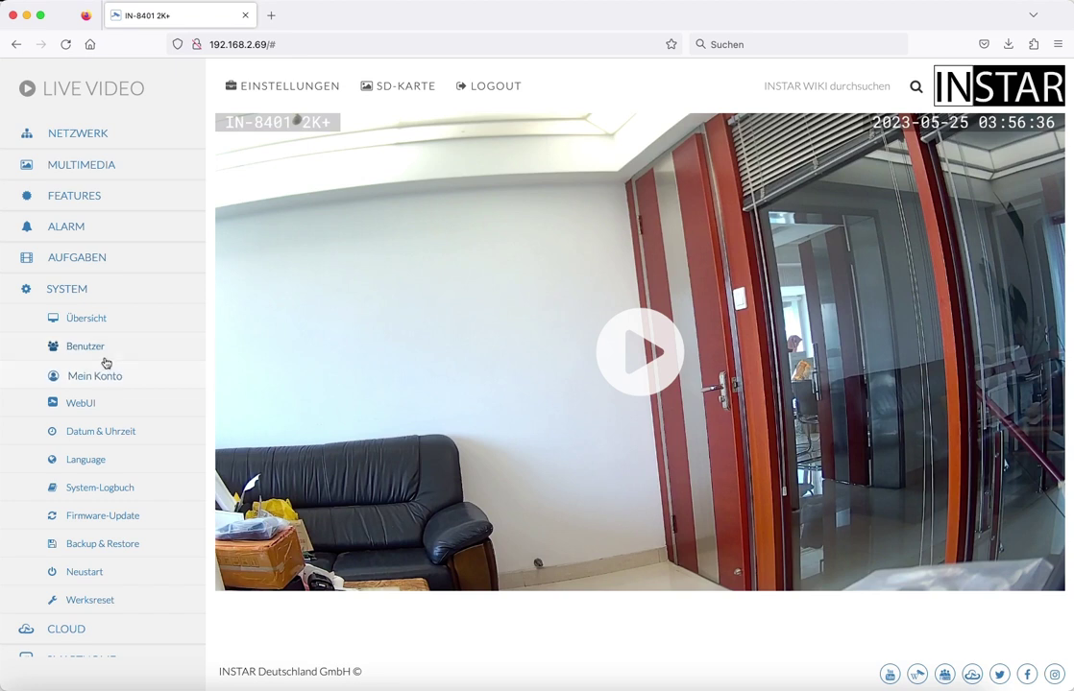
{"action": "left_click", "coordinate": [101, 348]}
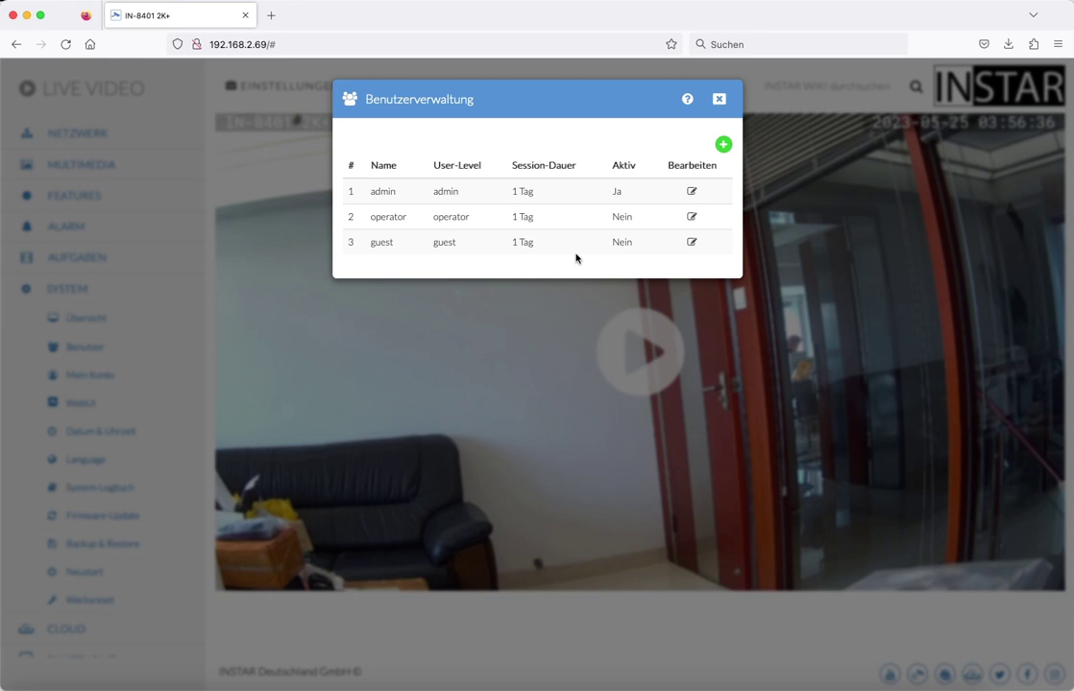
{"action": "left_click", "coordinate": [719, 100]}
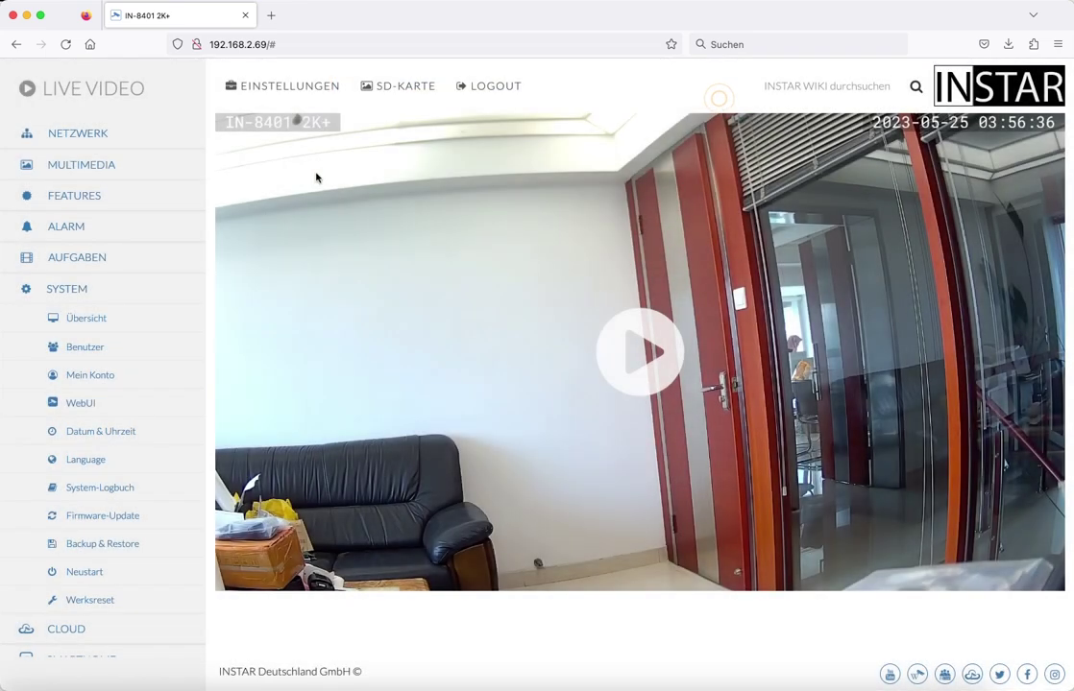
Open the multimedia Privatsphäre settings and enable privacy area Bereich 1 on the camera image.
{"action": "left_click", "coordinate": [85, 169]}
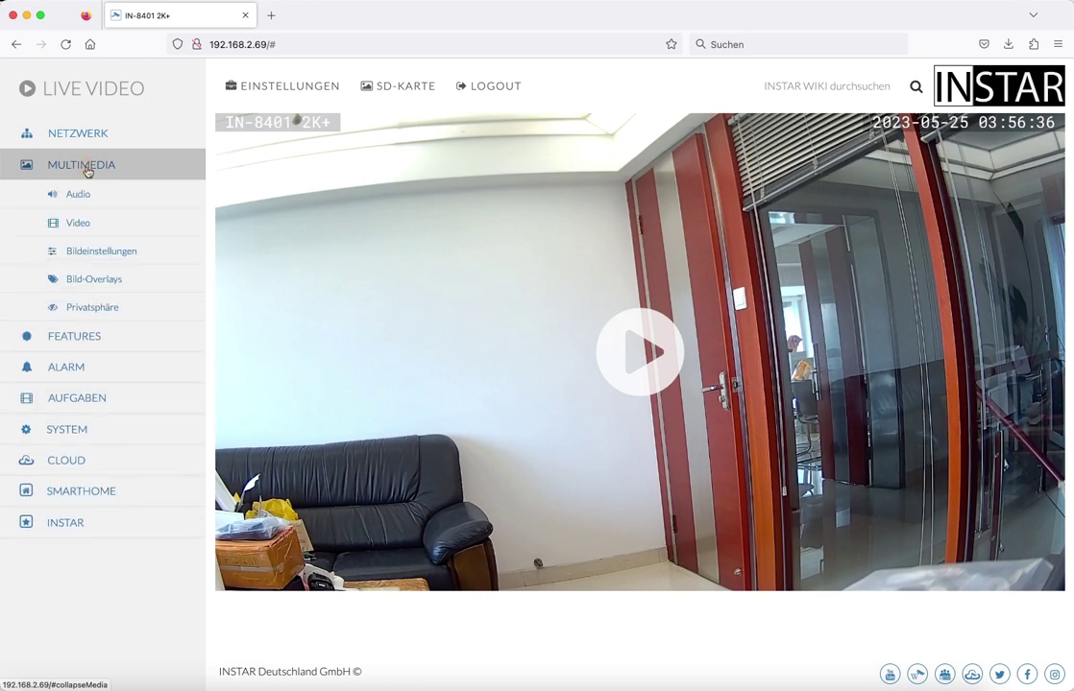
{"action": "left_click", "coordinate": [92, 307]}
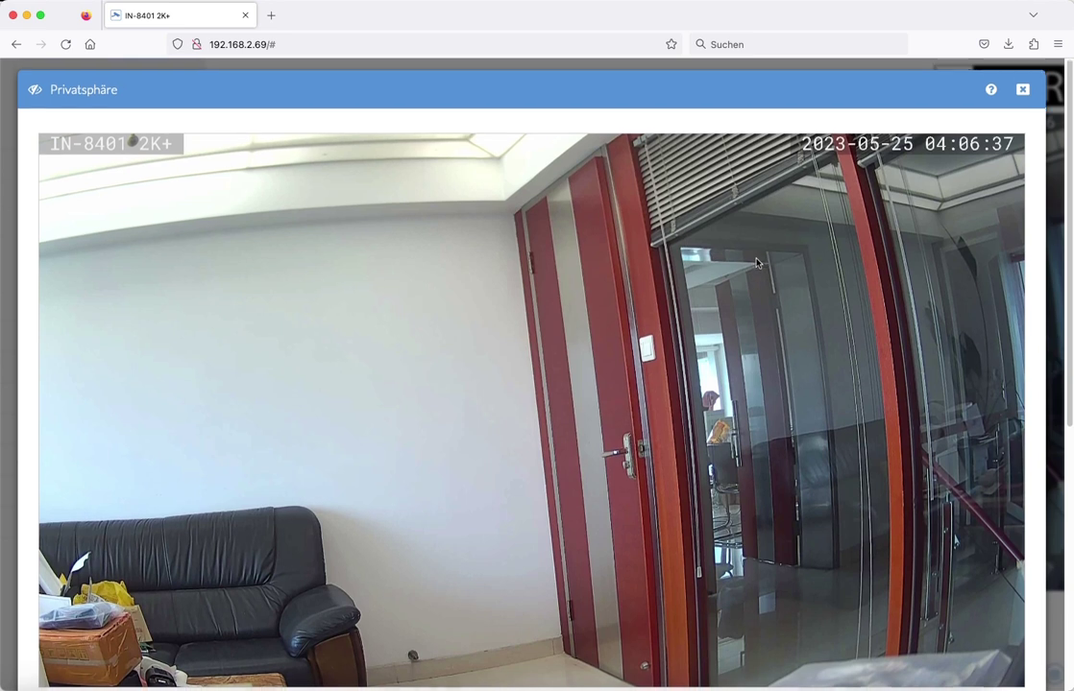
{"action": "scroll", "coordinate": [756, 262], "scroll_direction": "down", "scroll_amount": 4}
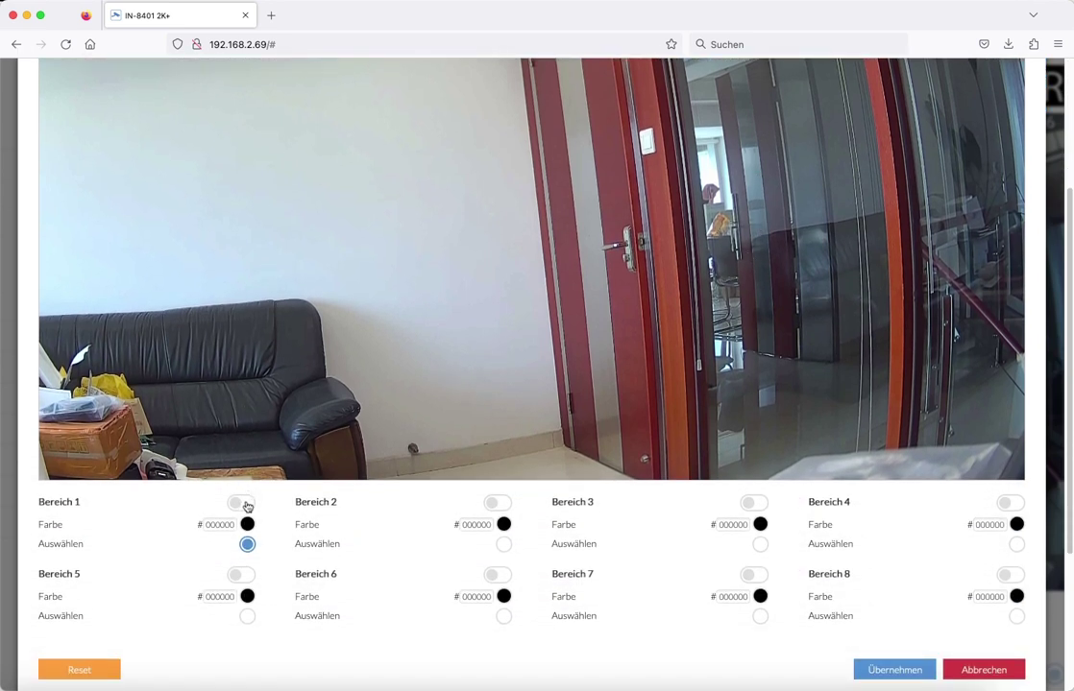
{"action": "scroll", "coordinate": [247, 490], "scroll_direction": "down", "scroll_amount": 1}
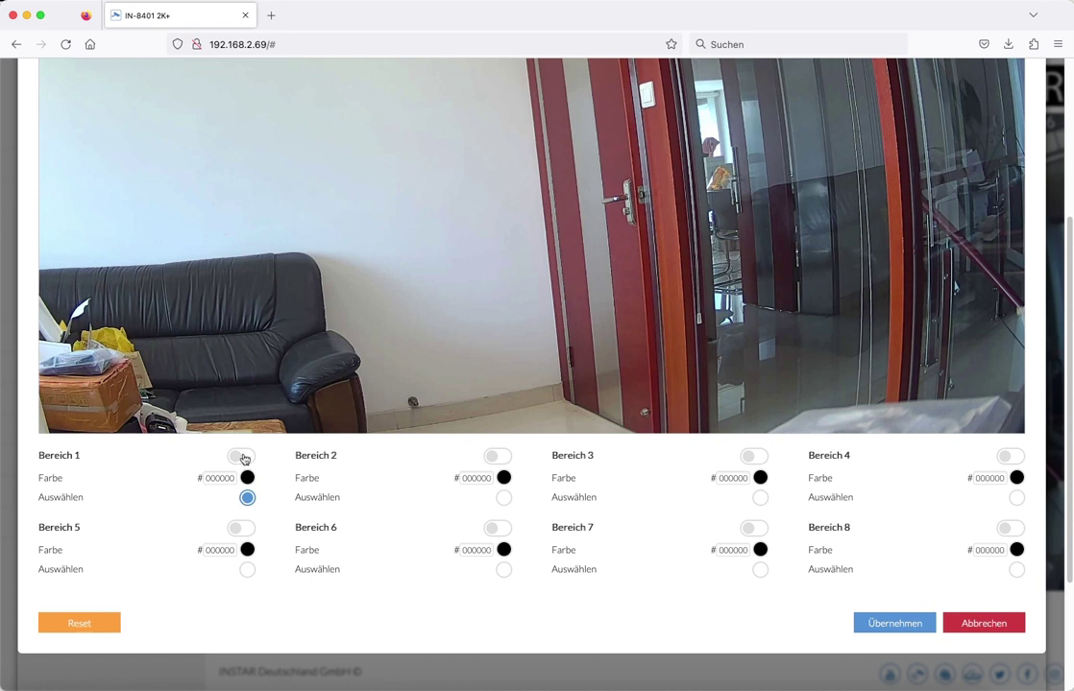
{"action": "scroll", "coordinate": [241, 459], "scroll_direction": "up", "scroll_amount": 1}
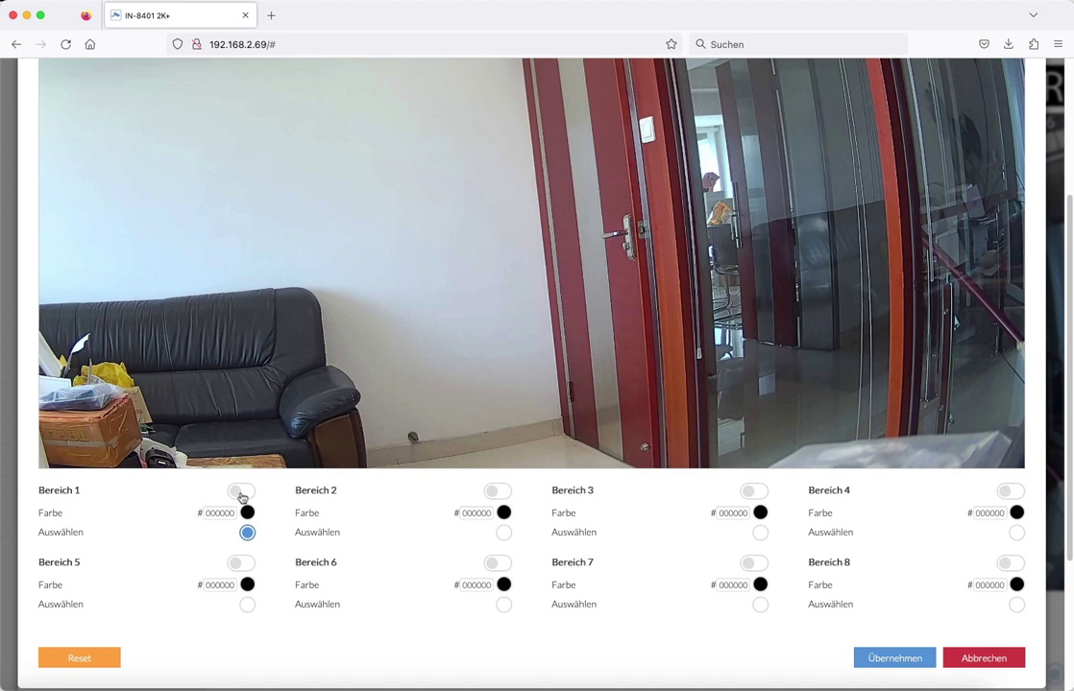
{"action": "scroll", "coordinate": [241, 497], "scroll_direction": "up", "scroll_amount": 2}
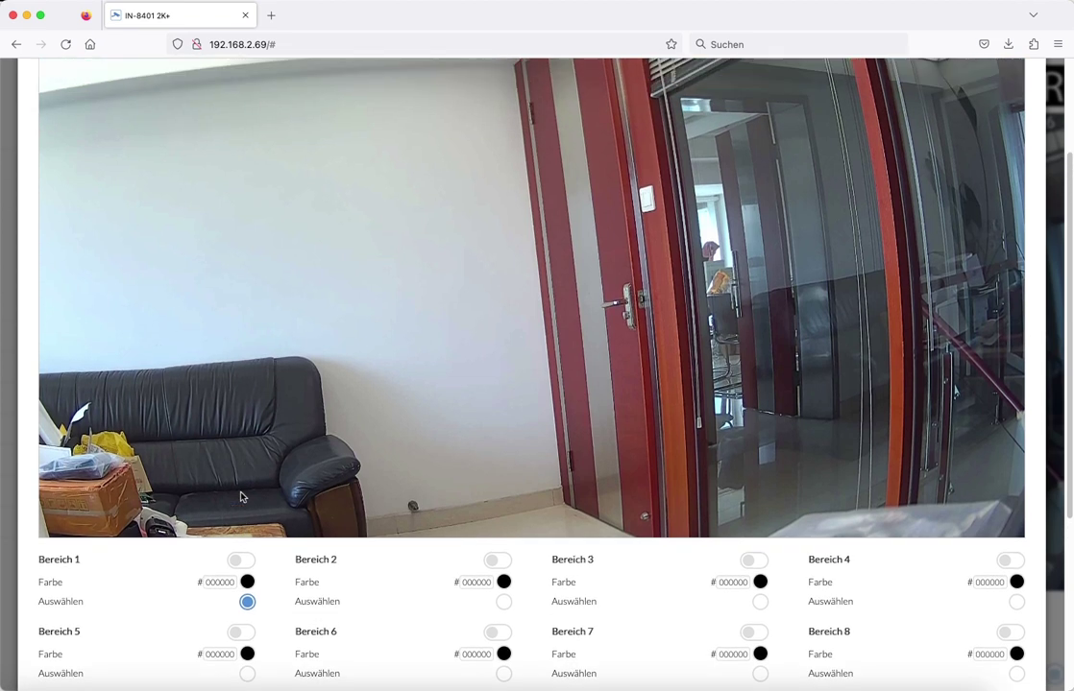
{"action": "left_click", "coordinate": [247, 566]}
{"action": "scroll", "coordinate": [204, 422], "scroll_direction": "up", "scroll_amount": 3}
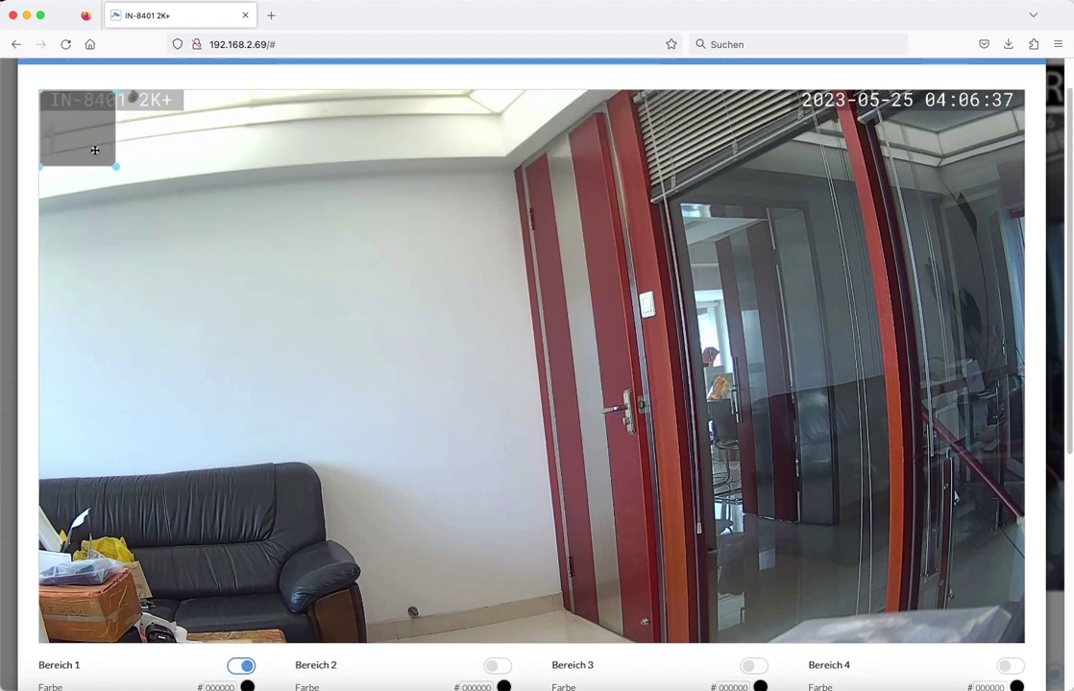
Place mask 1 over the red door and move its four corners to fit the door's outline.
{"action": "left_click_drag", "start_coordinate": [81, 125], "coordinate": [574, 218]}
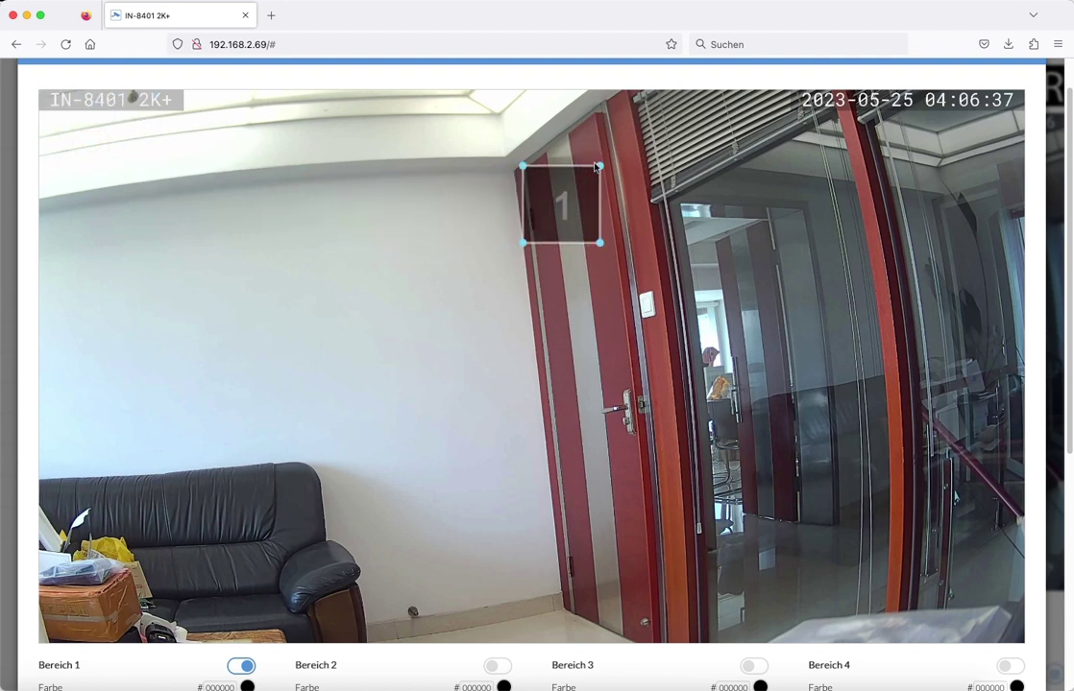
{"action": "left_click_drag", "start_coordinate": [600, 166], "coordinate": [600, 110]}
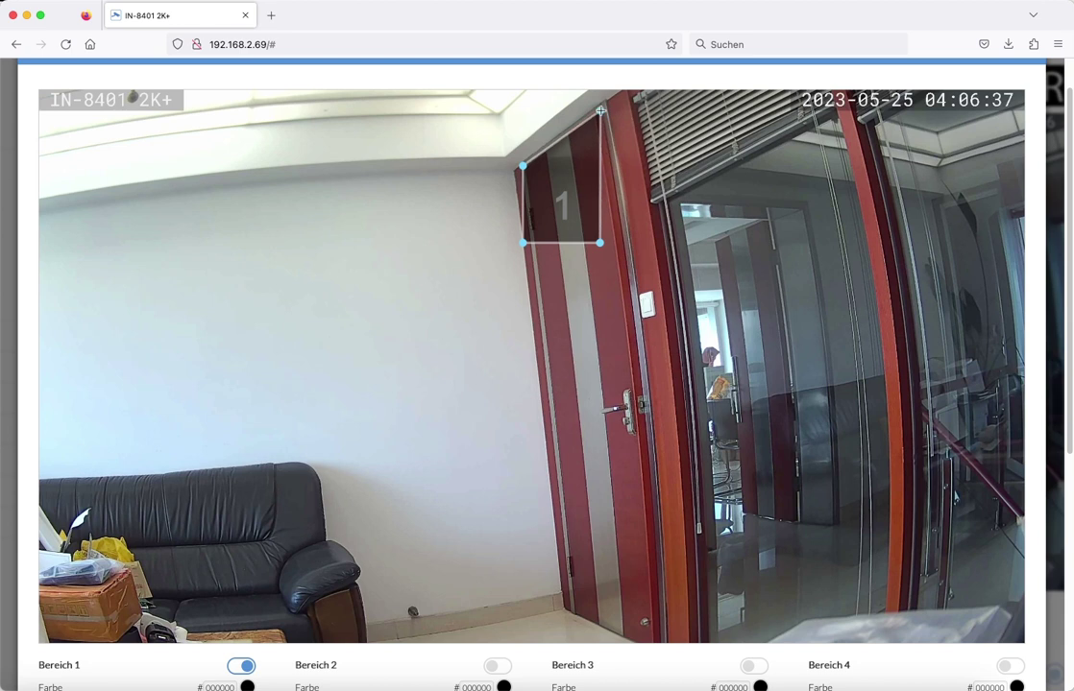
{"action": "scroll", "coordinate": [595, 237], "scroll_direction": "down", "scroll_amount": 2}
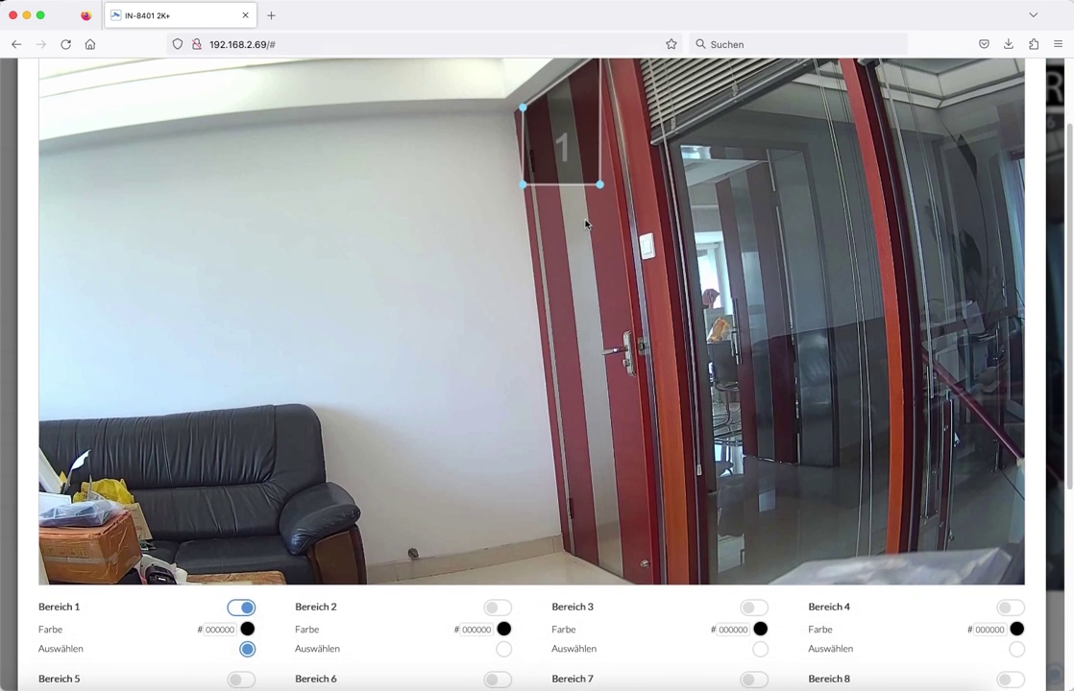
{"action": "left_click_drag", "start_coordinate": [598, 186], "coordinate": [657, 581]}
{"action": "left_click_drag", "start_coordinate": [520, 183], "coordinate": [560, 551]}
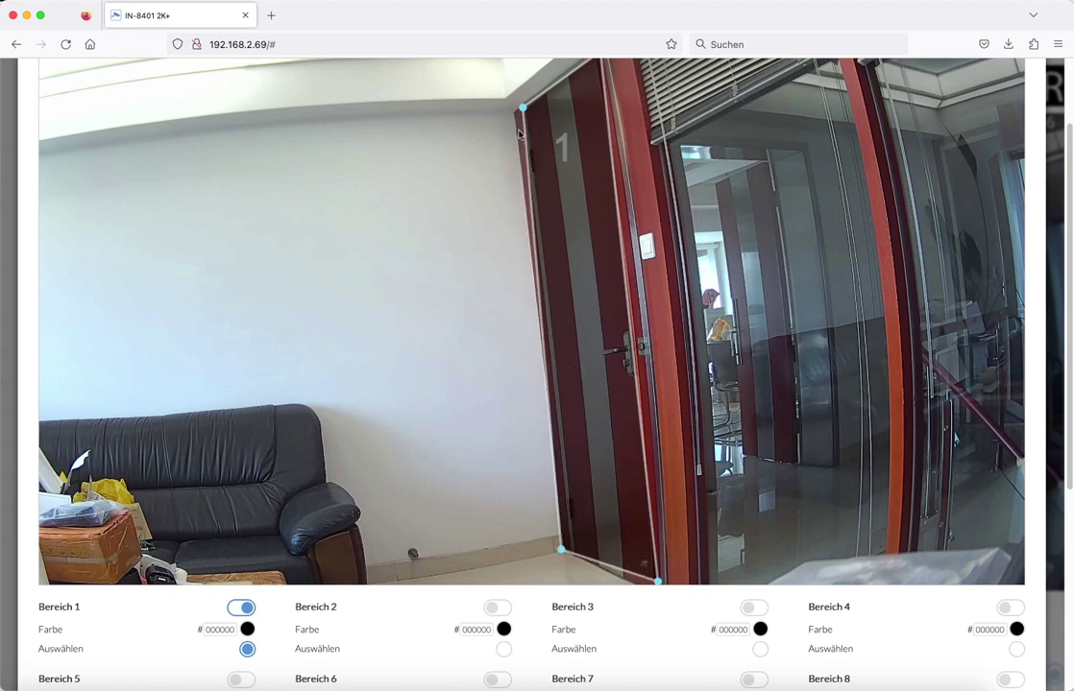
{"action": "left_click_drag", "start_coordinate": [522, 106], "coordinate": [515, 110]}
Keep Bereich 1's mask colour at black (000000), save the privacy settings and check the mask on the image.
{"action": "scroll", "coordinate": [501, 290], "scroll_direction": "down", "scroll_amount": 1}
{"action": "scroll", "coordinate": [500, 290], "scroll_direction": "down", "scroll_amount": 2}
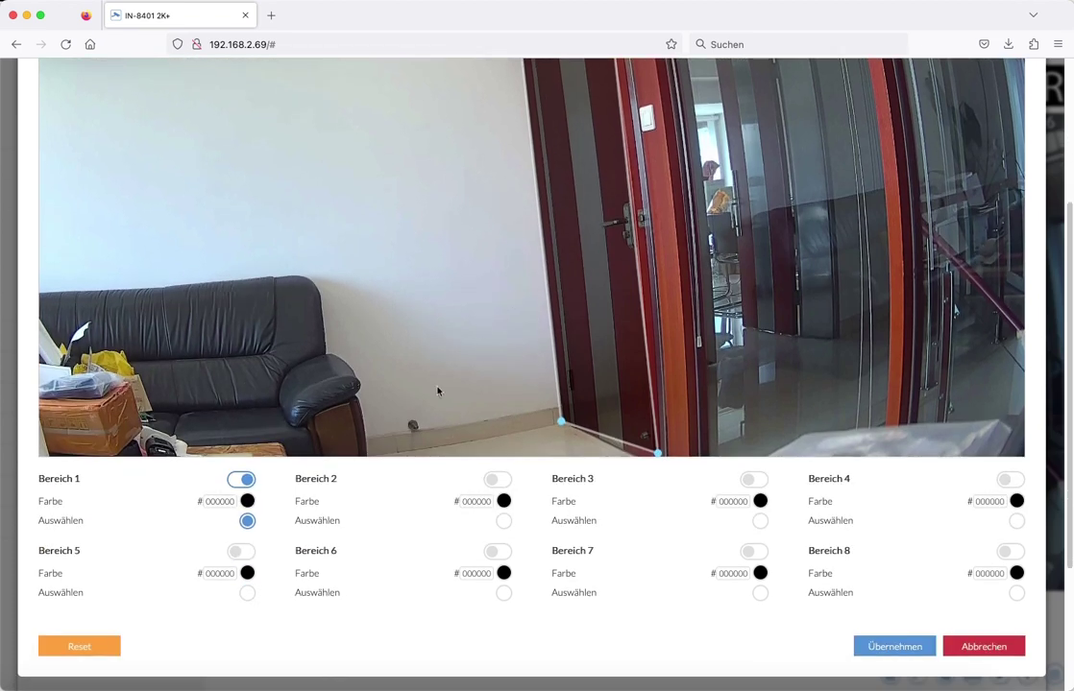
{"action": "left_click", "coordinate": [248, 503]}
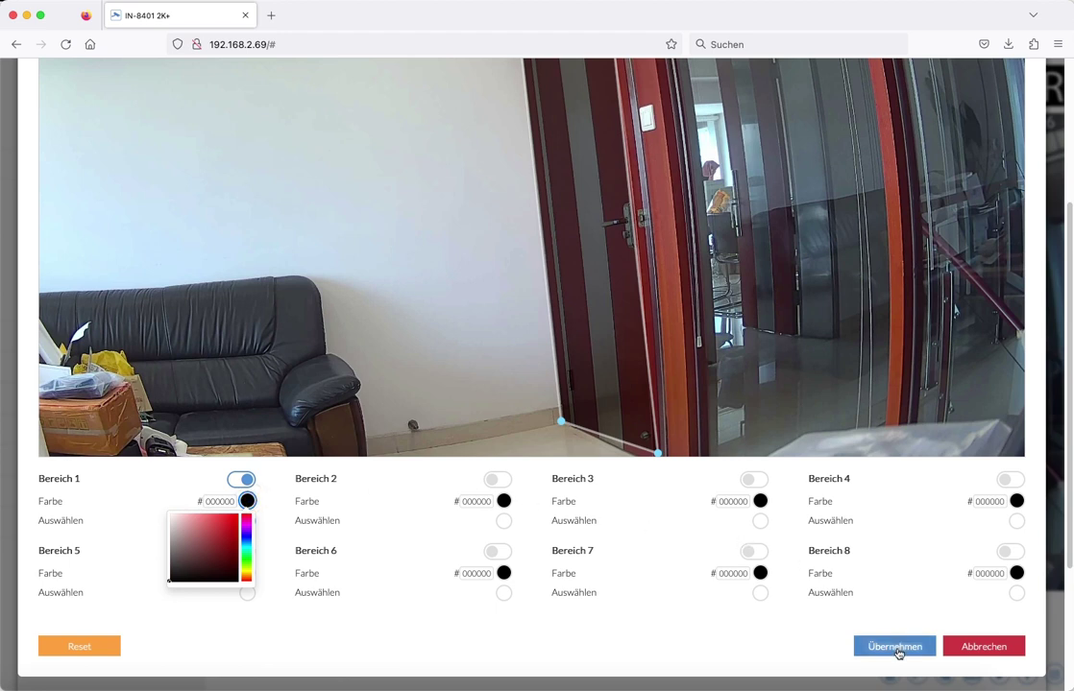
{"action": "left_click", "coordinate": [896, 648]}
{"action": "left_click", "coordinate": [896, 648]}
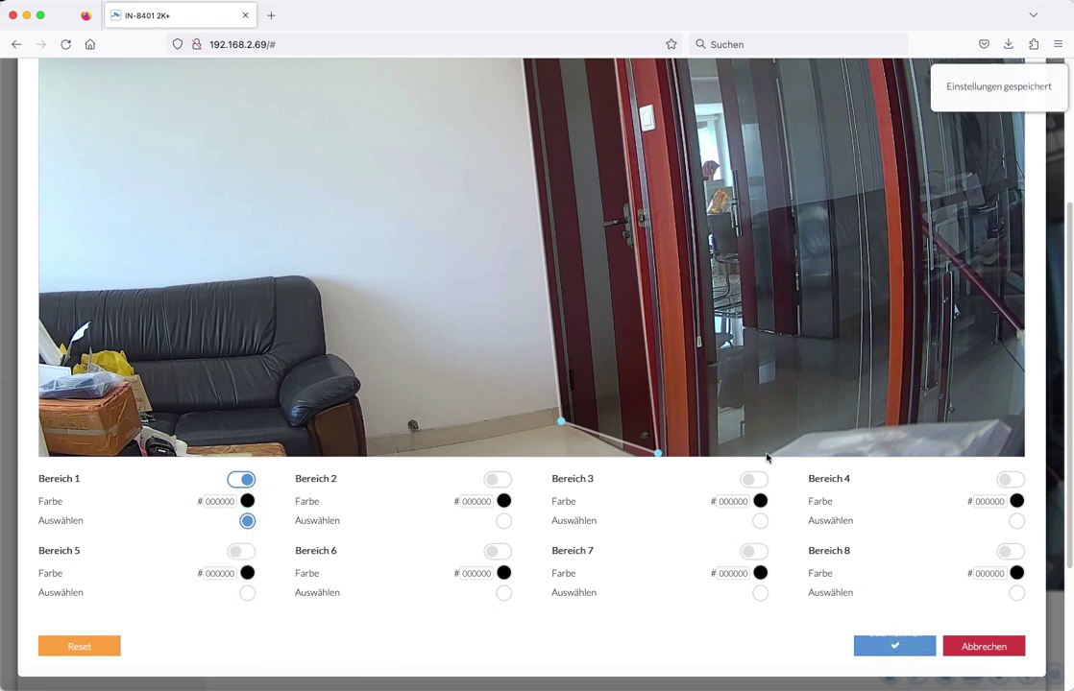
{"action": "scroll", "coordinate": [634, 208], "scroll_direction": "up", "scroll_amount": 3}
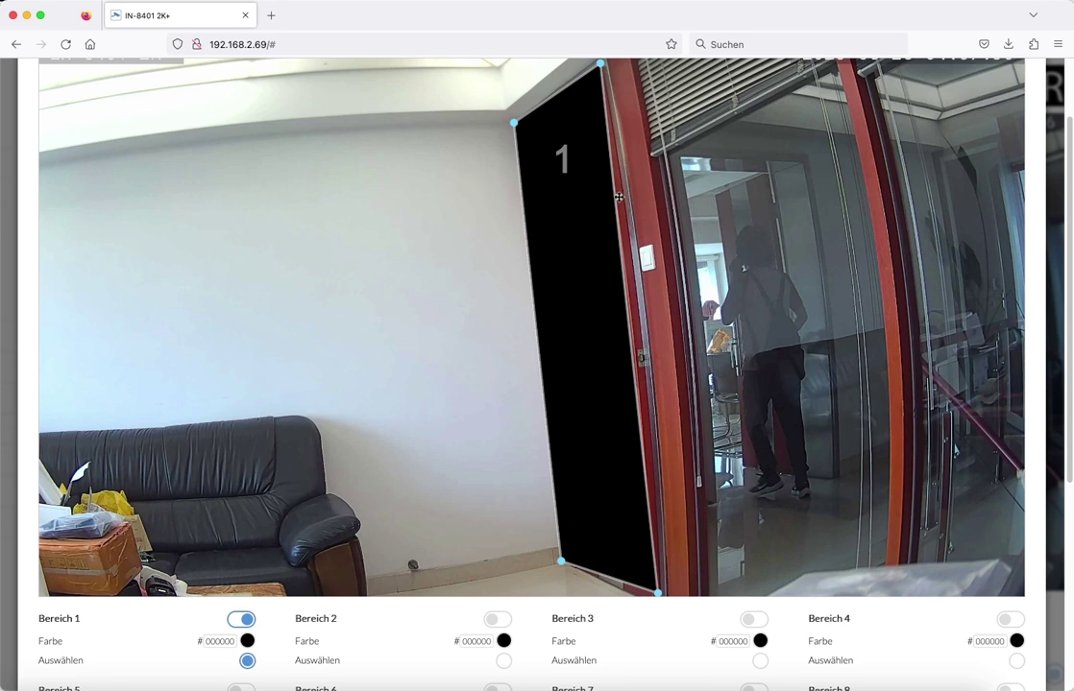
Disable privacy area Bereich 1, save the change and close the Privatsphäre settings.
{"action": "scroll", "coordinate": [541, 172], "scroll_direction": "down", "scroll_amount": 3}
{"action": "left_click", "coordinate": [241, 491]}
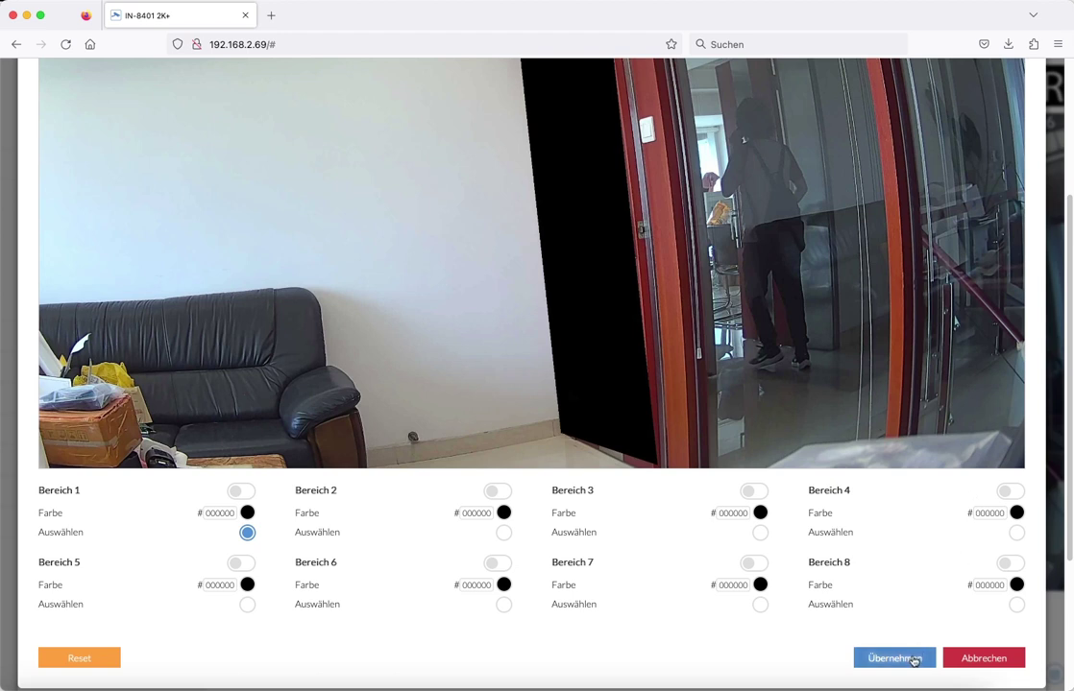
{"action": "left_click", "coordinate": [912, 659]}
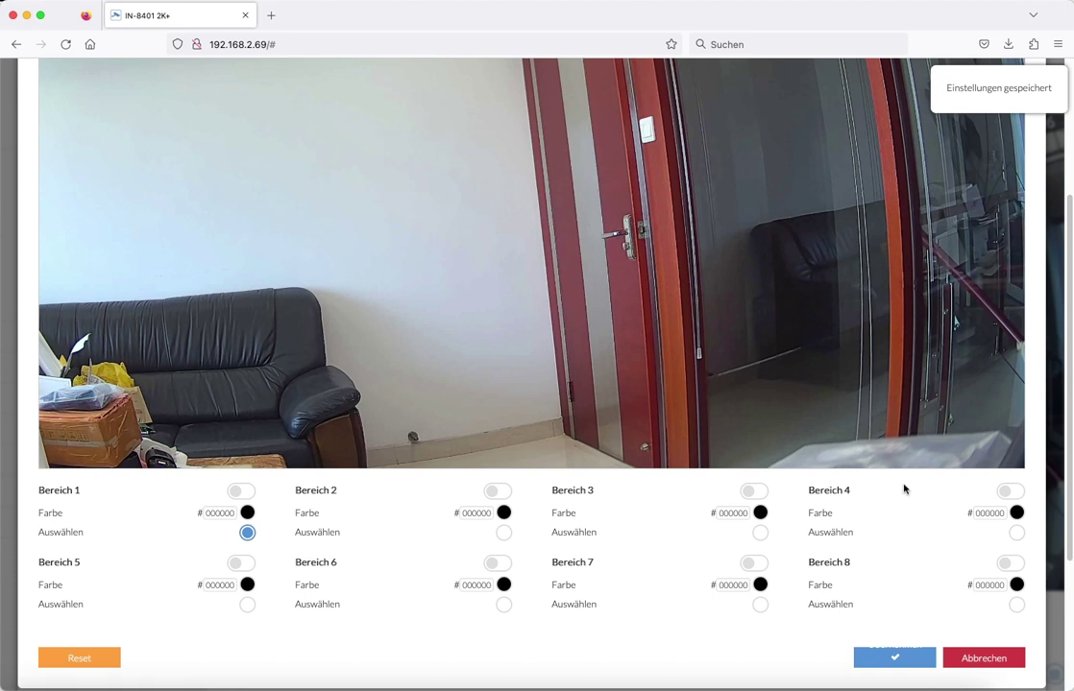
{"action": "scroll", "coordinate": [958, 532], "scroll_direction": "up", "scroll_amount": 5}
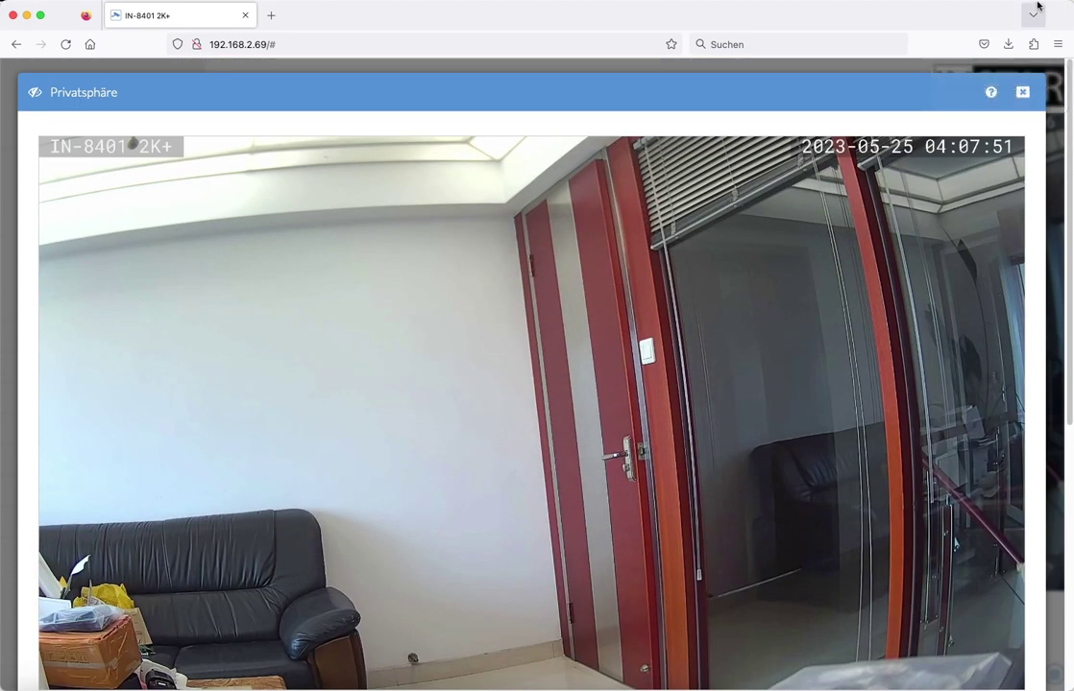
{"action": "scroll", "coordinate": [1024, 90], "scroll_direction": "down", "scroll_amount": 1}
{"action": "left_click", "coordinate": [1023, 89]}
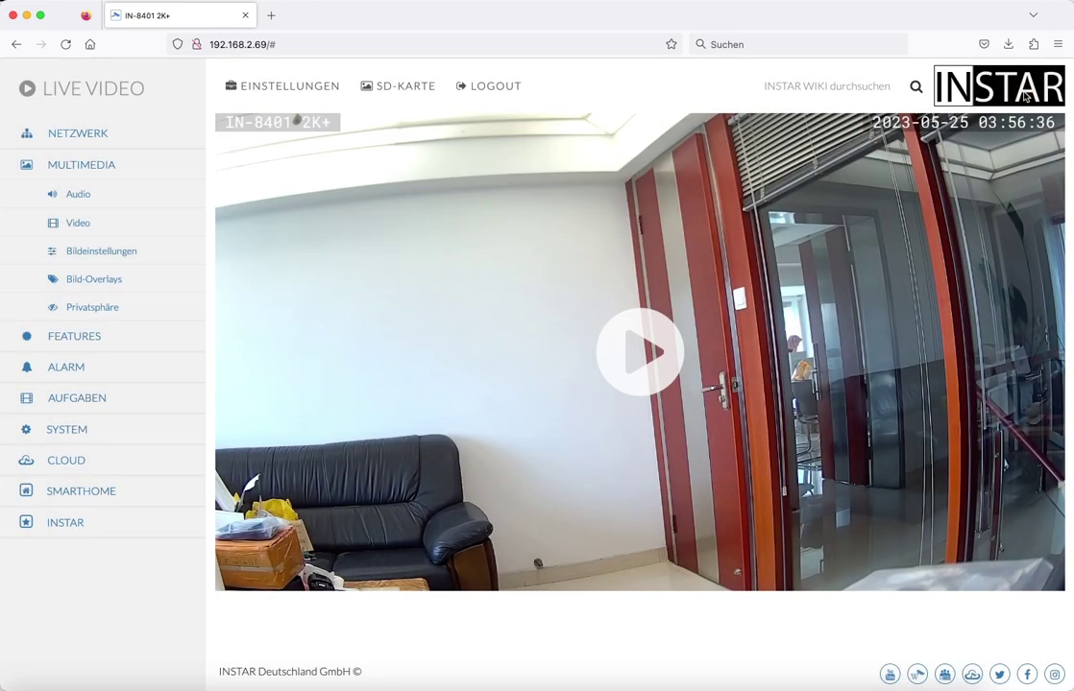
Review the microphone, speaker, noise suppression (ANR) and echo suppression (AEC) options in the multimedia audio settings, and close them unchanged.
{"action": "left_click", "coordinate": [84, 197]}
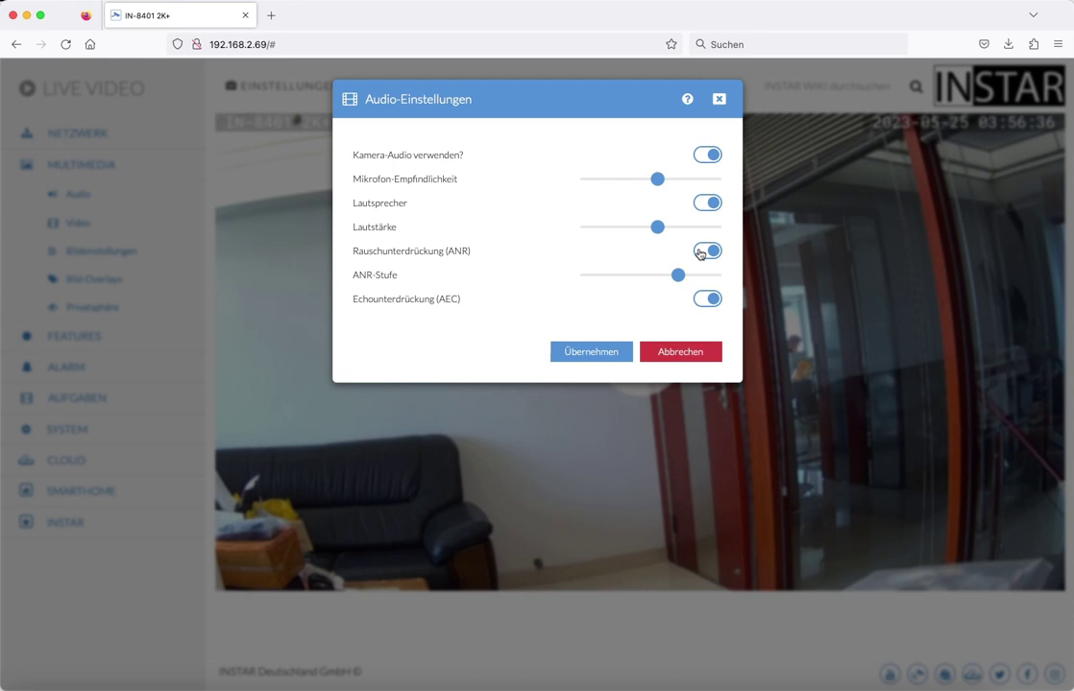
{"action": "mouse_move", "coordinate": [679, 280]}
{"action": "mouse_move", "coordinate": [679, 285]}
{"action": "left_click", "coordinate": [720, 100]}
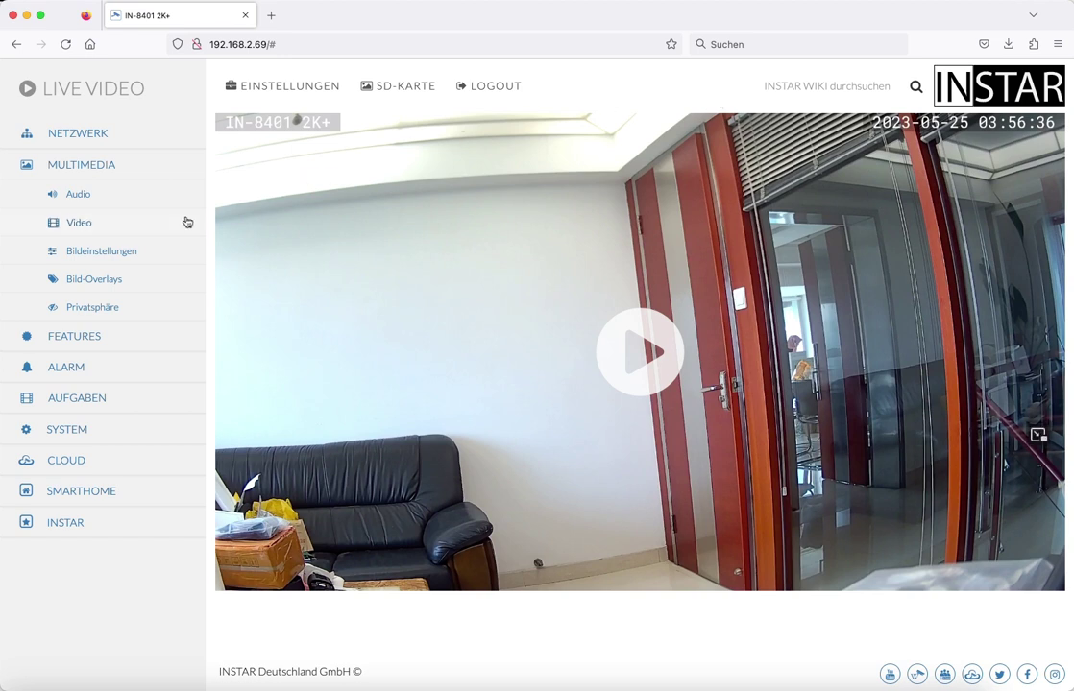
Open the multimedia video settings and examine the available Videokodierung options for the 1440P stream.
{"action": "left_click", "coordinate": [79, 223]}
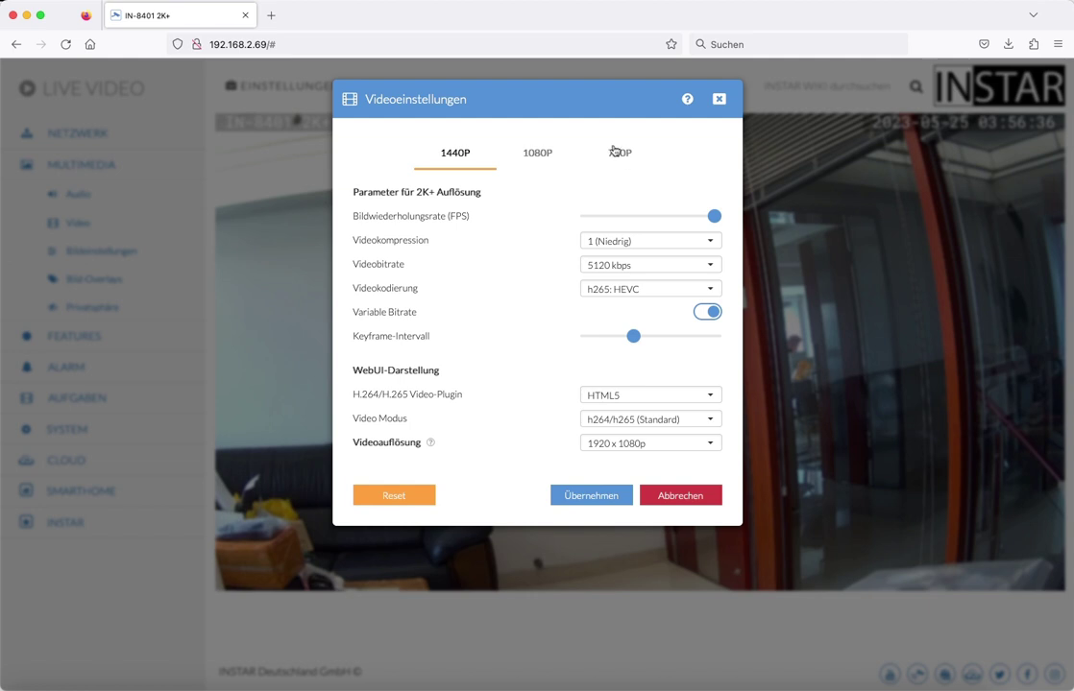
{"action": "left_click", "coordinate": [633, 291]}
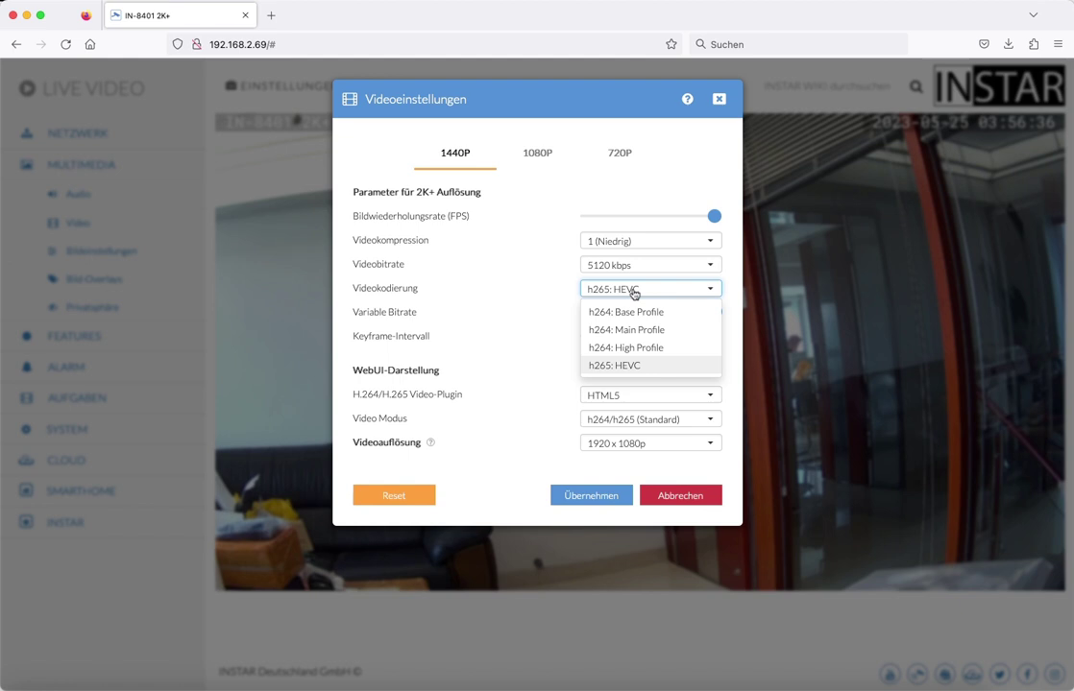
{"action": "left_click", "coordinate": [633, 291]}
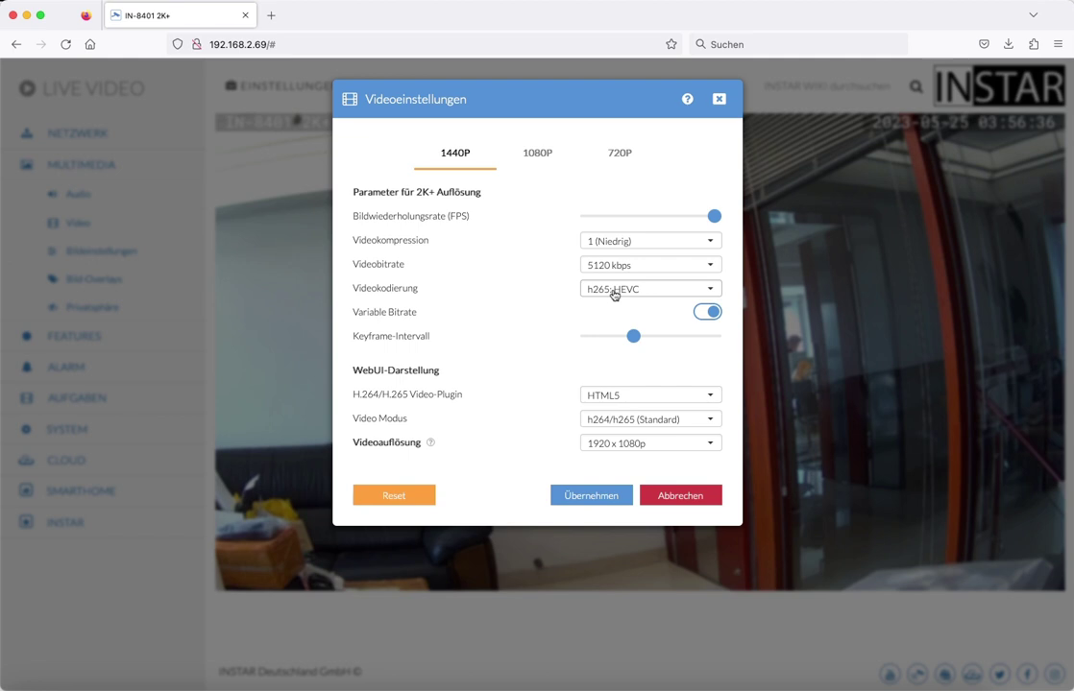
Compare the 1080P, 720P and 1440P stream parameters, and close the video settings without saving.
{"action": "left_click", "coordinate": [539, 157]}
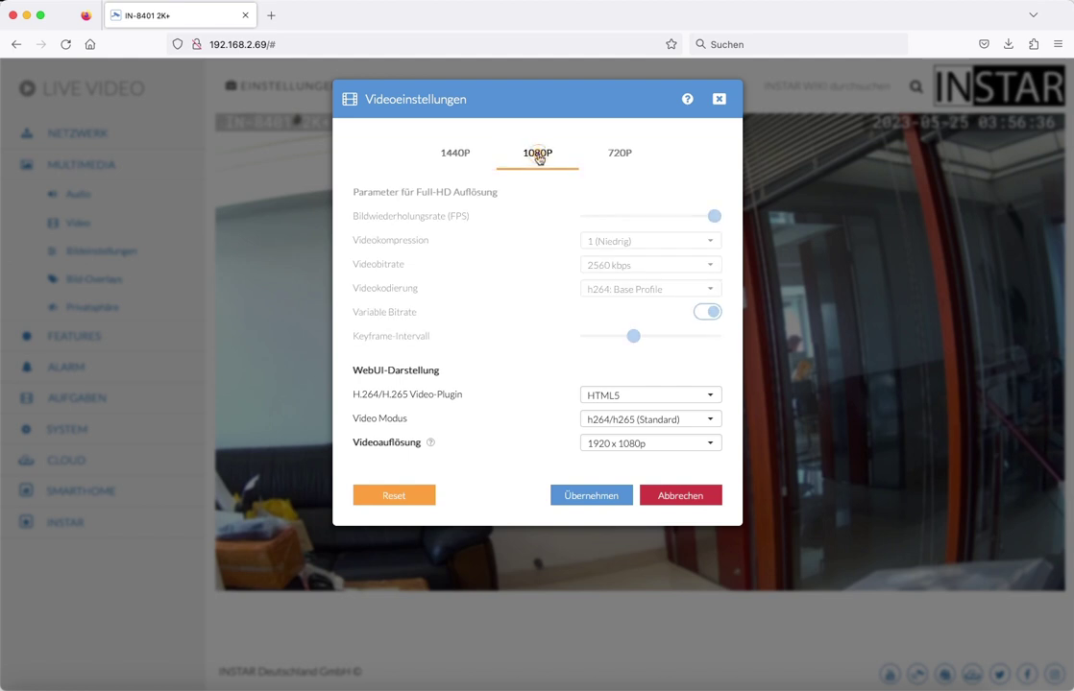
{"action": "left_click", "coordinate": [607, 154]}
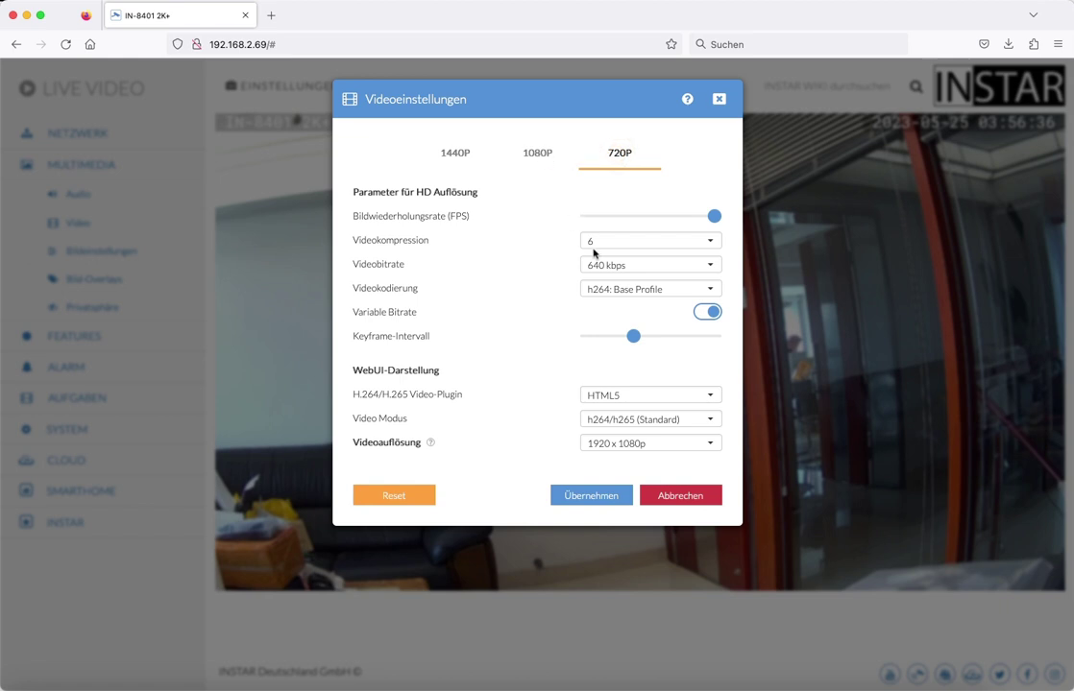
{"action": "left_click", "coordinate": [539, 158]}
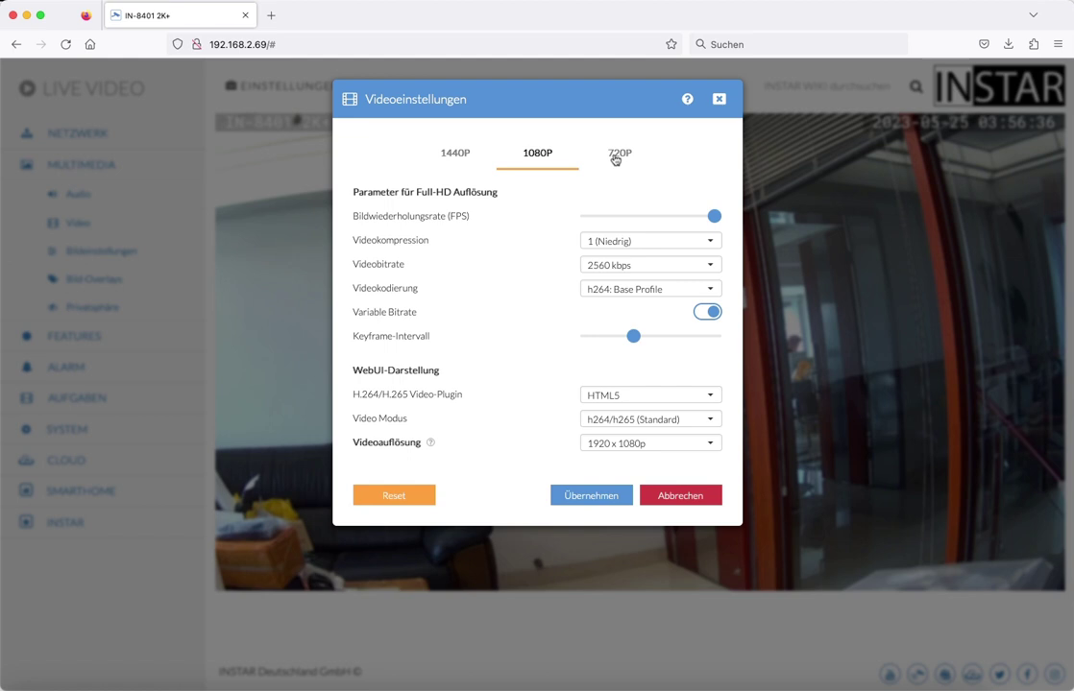
{"action": "left_click", "coordinate": [458, 157]}
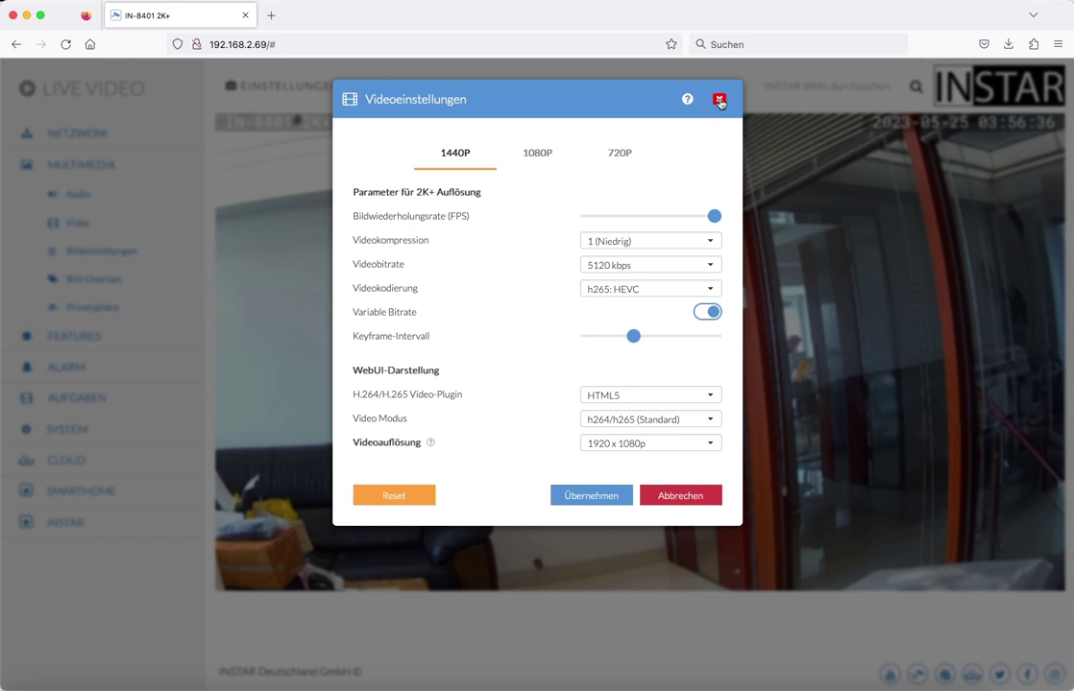
{"action": "left_click", "coordinate": [719, 102]}
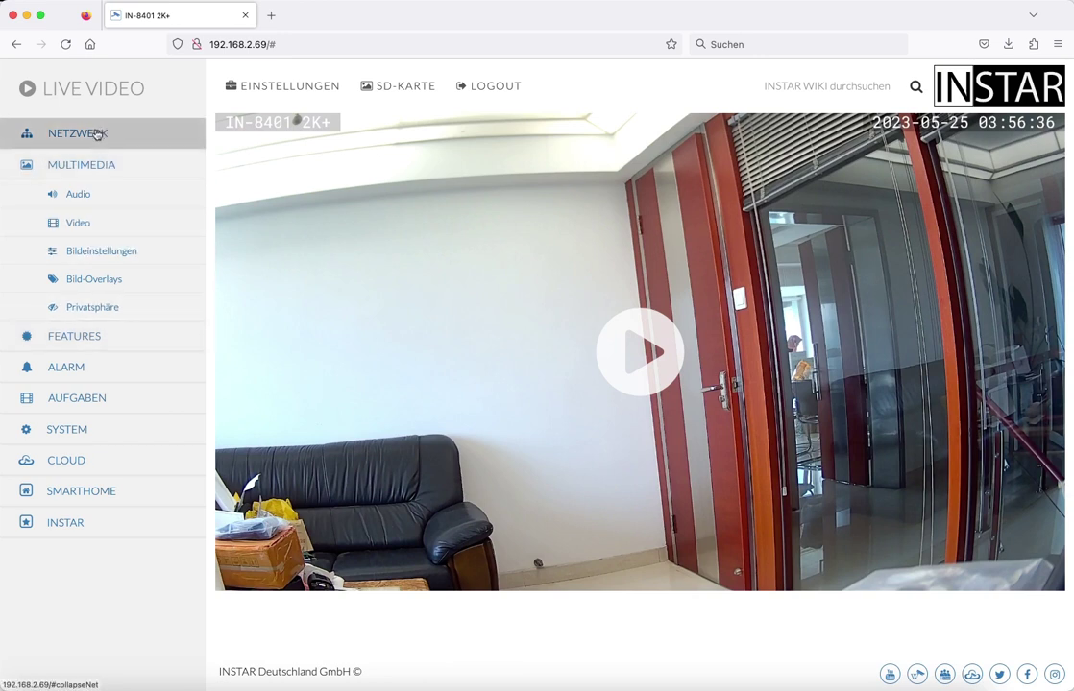
In the system's Datum & Uhrzeit settings, switch on NTP mit Verschlüsselung (NTS) to review the NTS servers, and close without saving.
{"action": "left_click", "coordinate": [58, 432]}
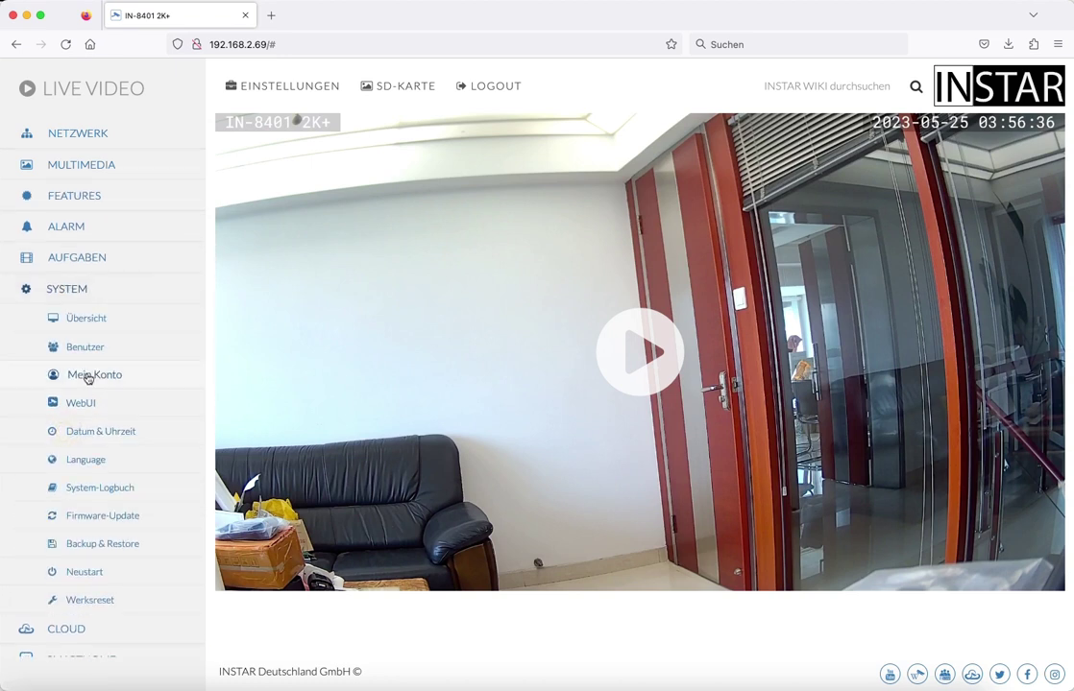
{"action": "left_click", "coordinate": [91, 433]}
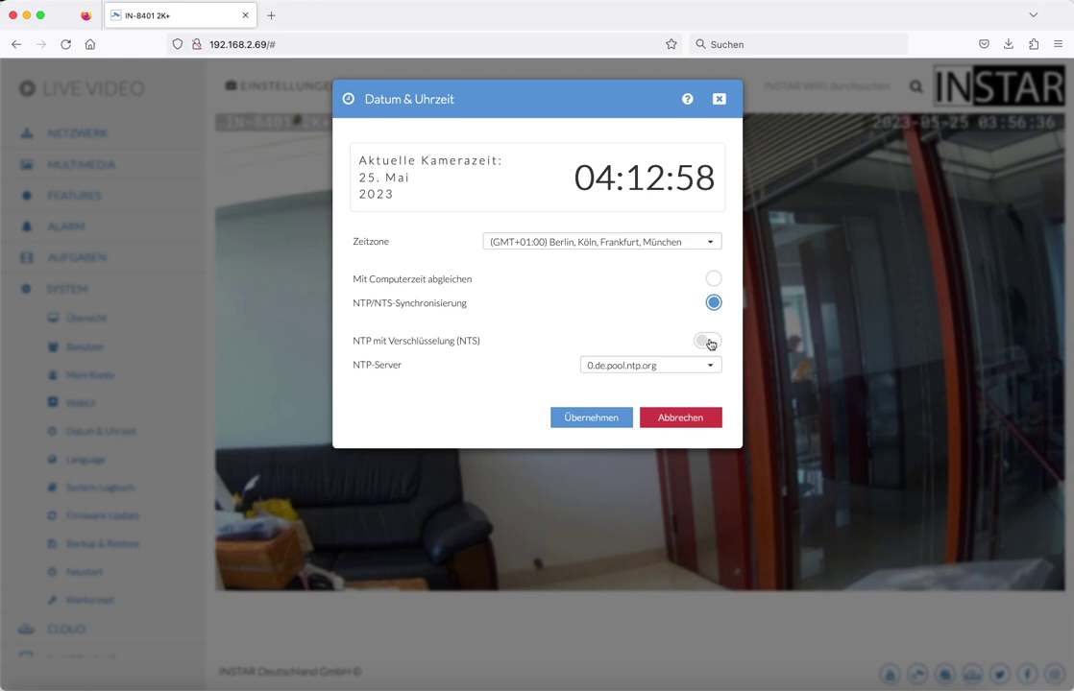
{"action": "left_click", "coordinate": [710, 343]}
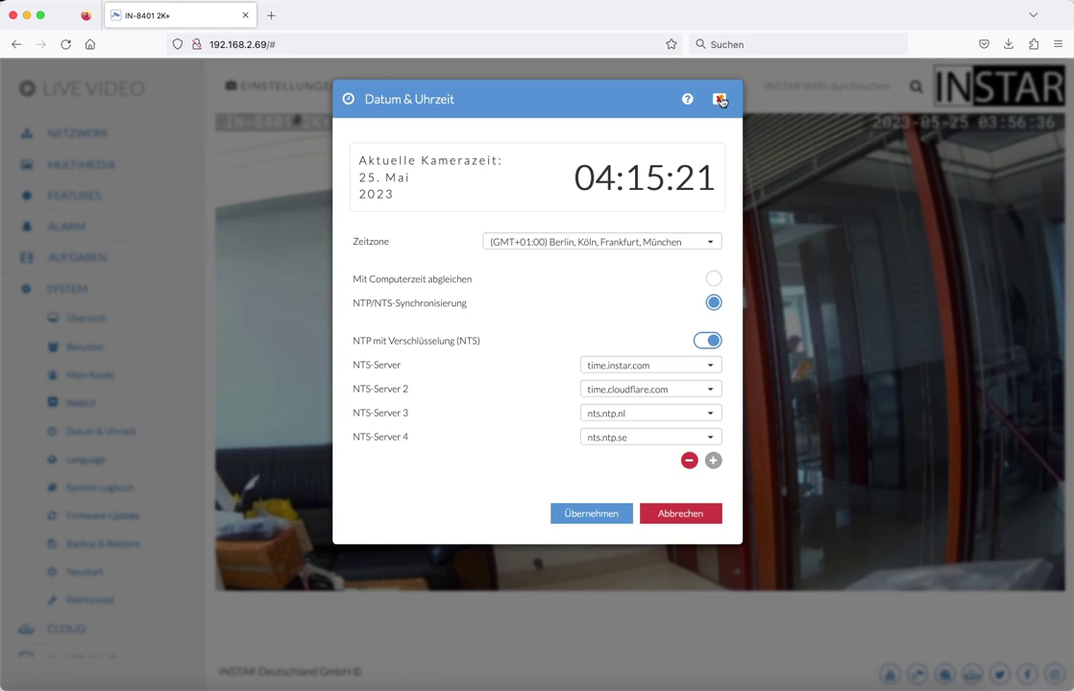
{"action": "left_click", "coordinate": [720, 100]}
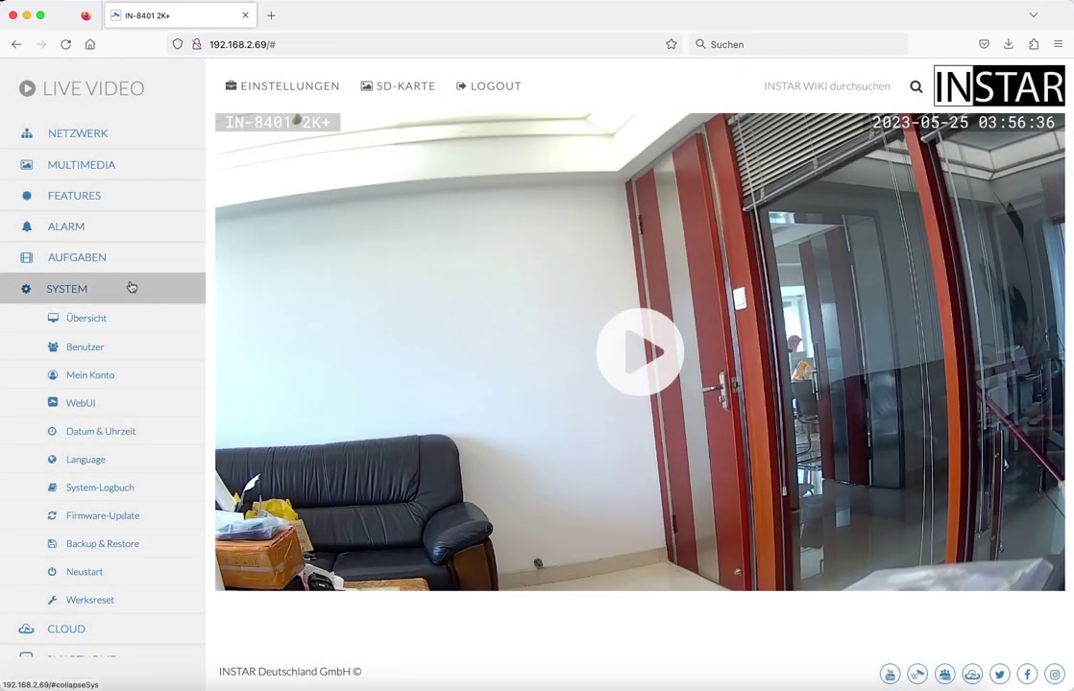
Review the Smarthome MQTT settings, covering the Broker-Konfiguration and Klient-Konfiguration, and close them unchanged.
{"action": "scroll", "coordinate": [132, 287], "scroll_direction": "down", "scroll_amount": 2}
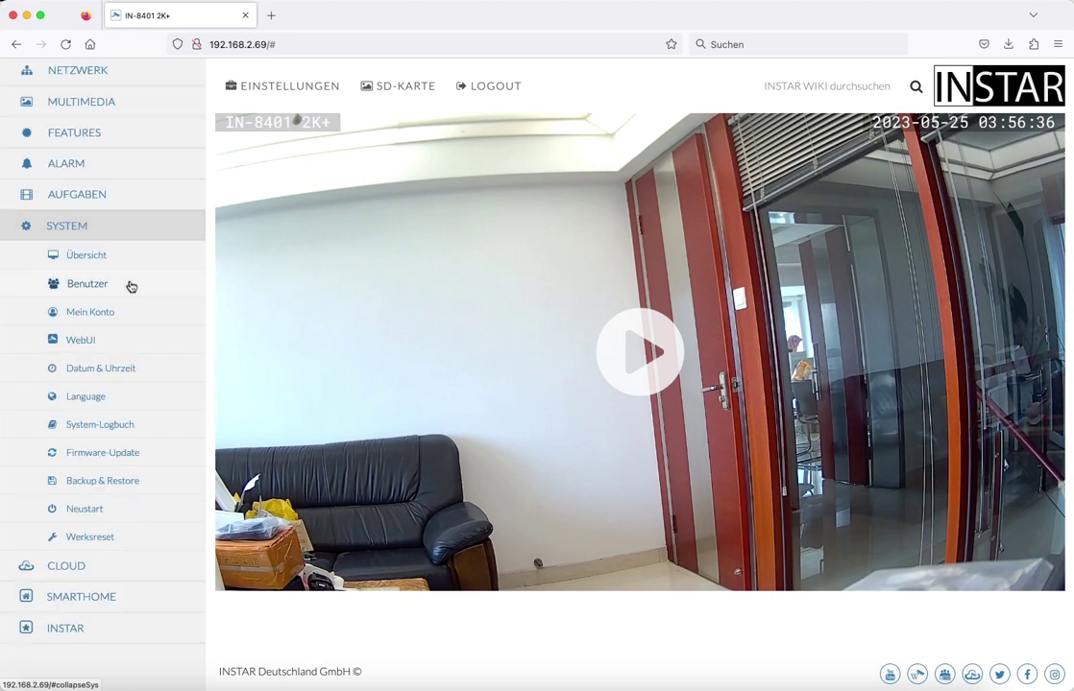
{"action": "left_click", "coordinate": [104, 602]}
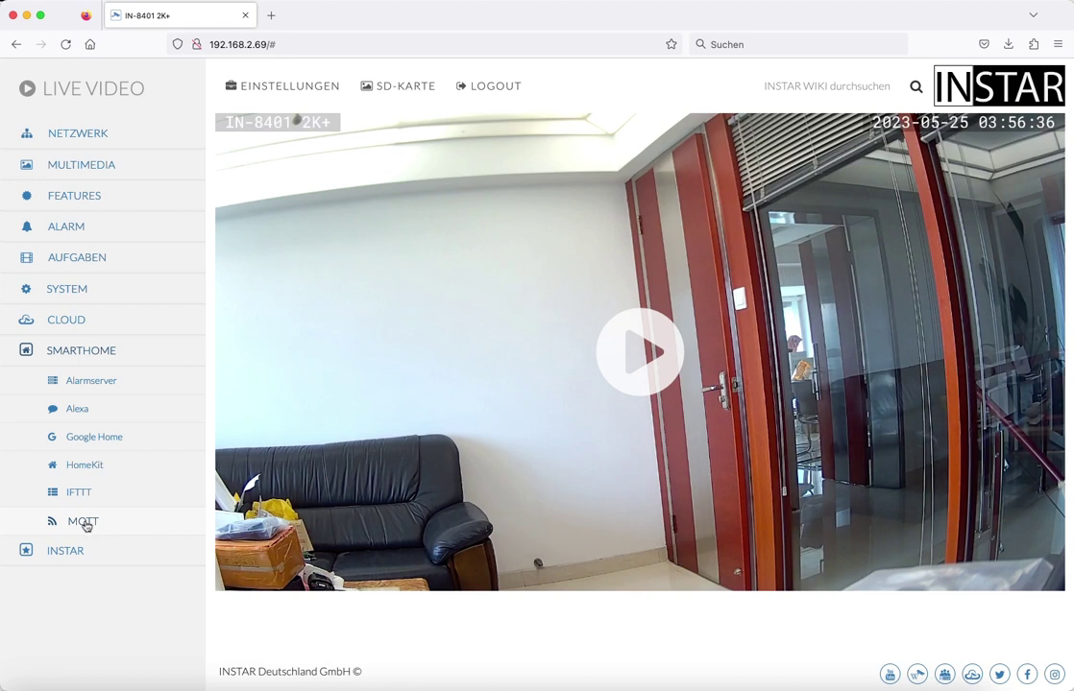
{"action": "left_click", "coordinate": [85, 524]}
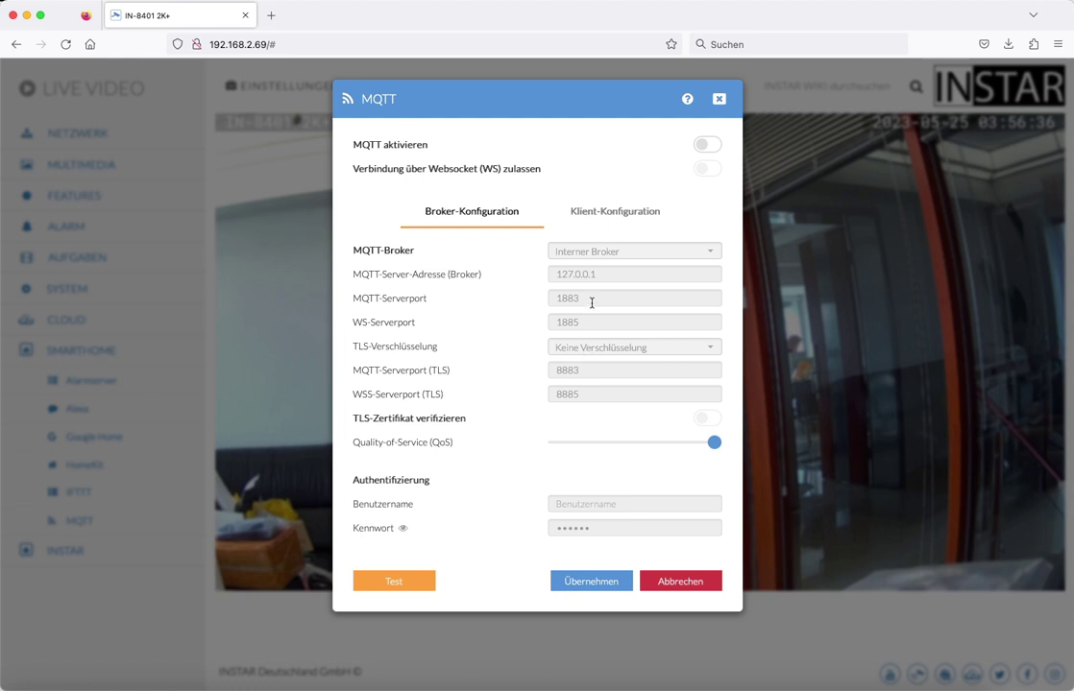
{"action": "left_click", "coordinate": [610, 216]}
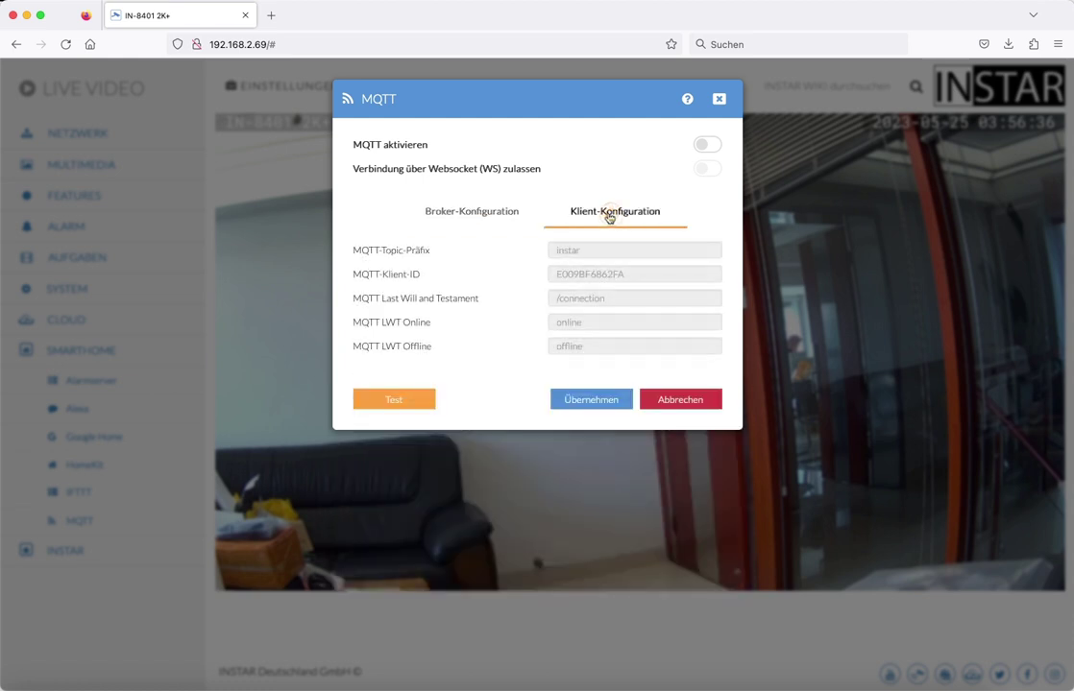
{"action": "left_click", "coordinate": [495, 219]}
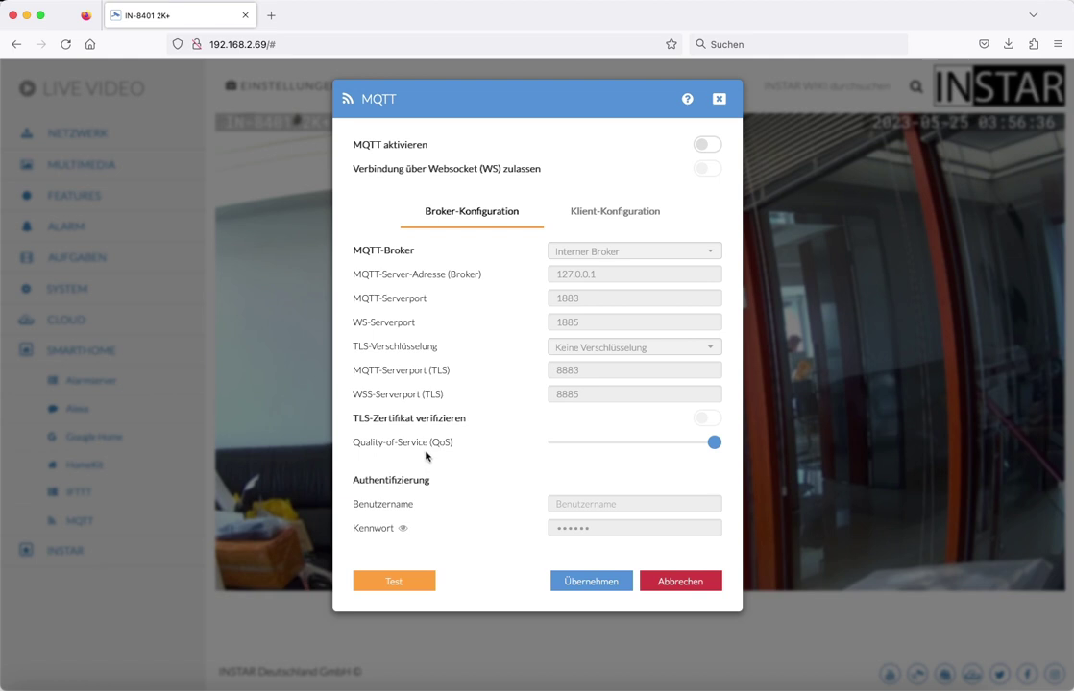
{"action": "left_click", "coordinate": [719, 100]}
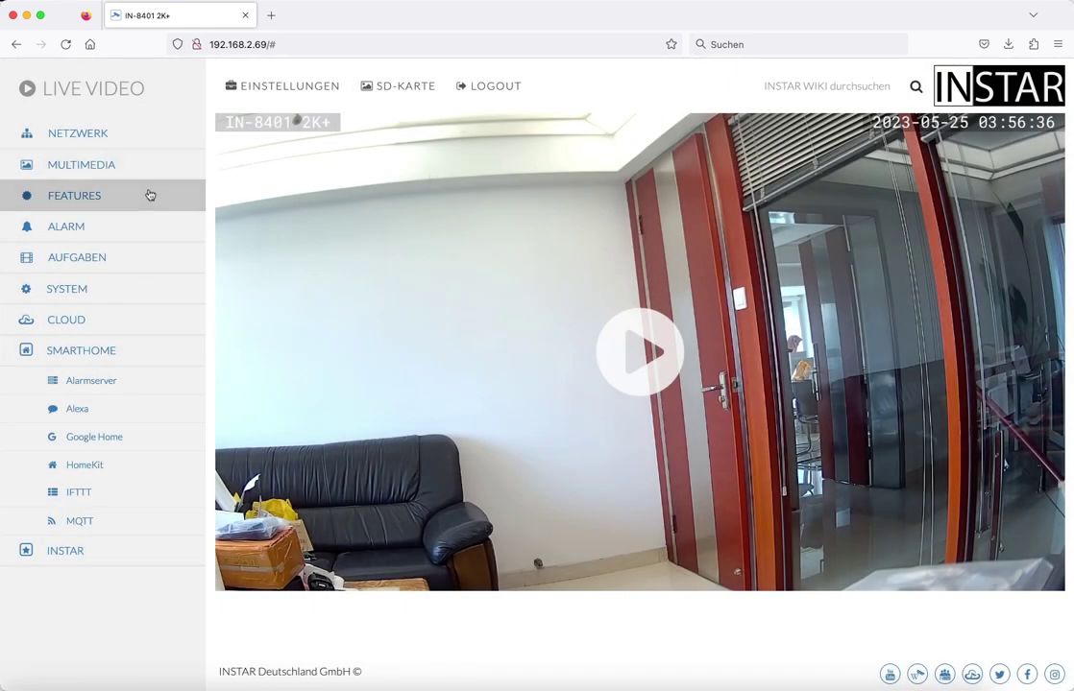
Review the IR-Nachtsicht settings for LED control, IR-CUT filter and brightness thresholds, and close them unchanged.
{"action": "left_click", "coordinate": [96, 199]}
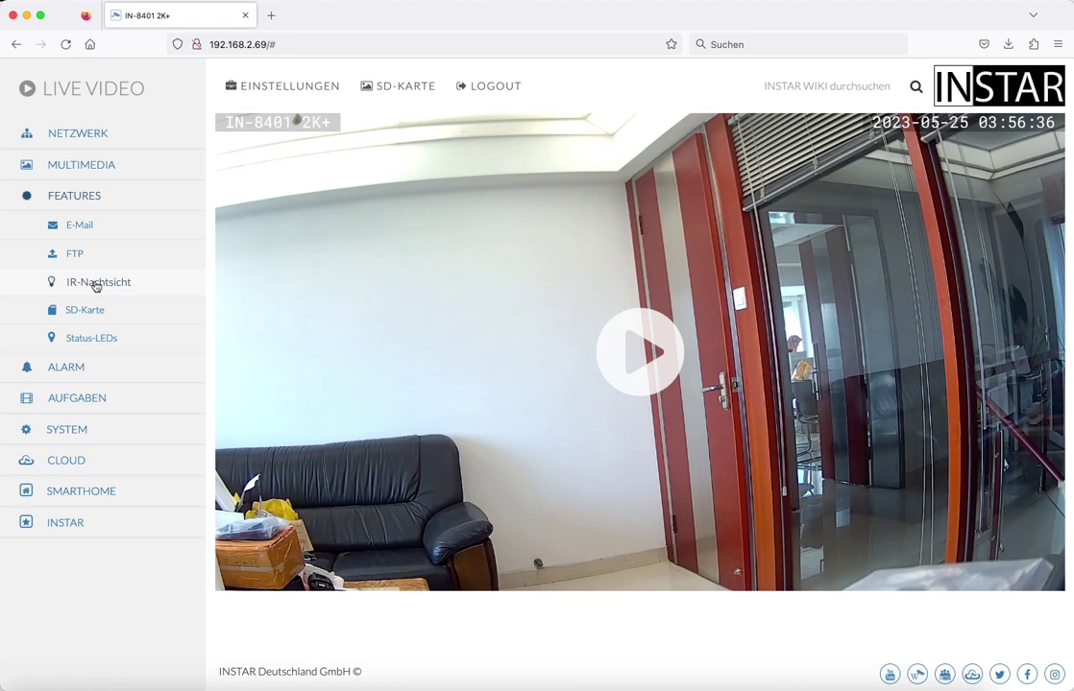
{"action": "left_click", "coordinate": [96, 284]}
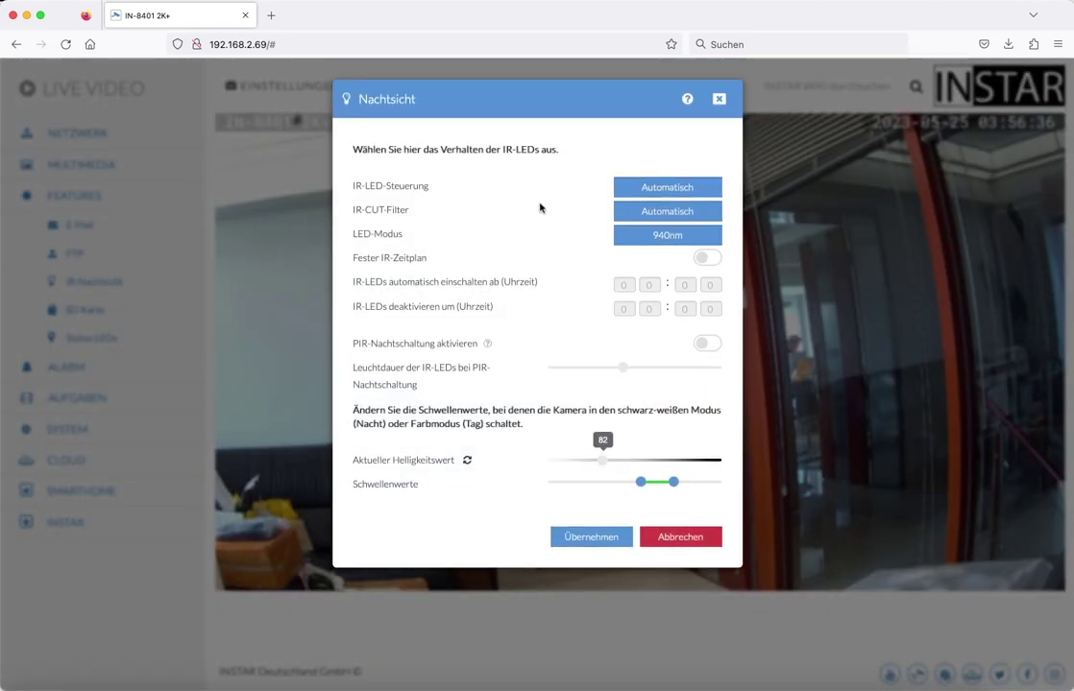
{"action": "left_click", "coordinate": [719, 100]}
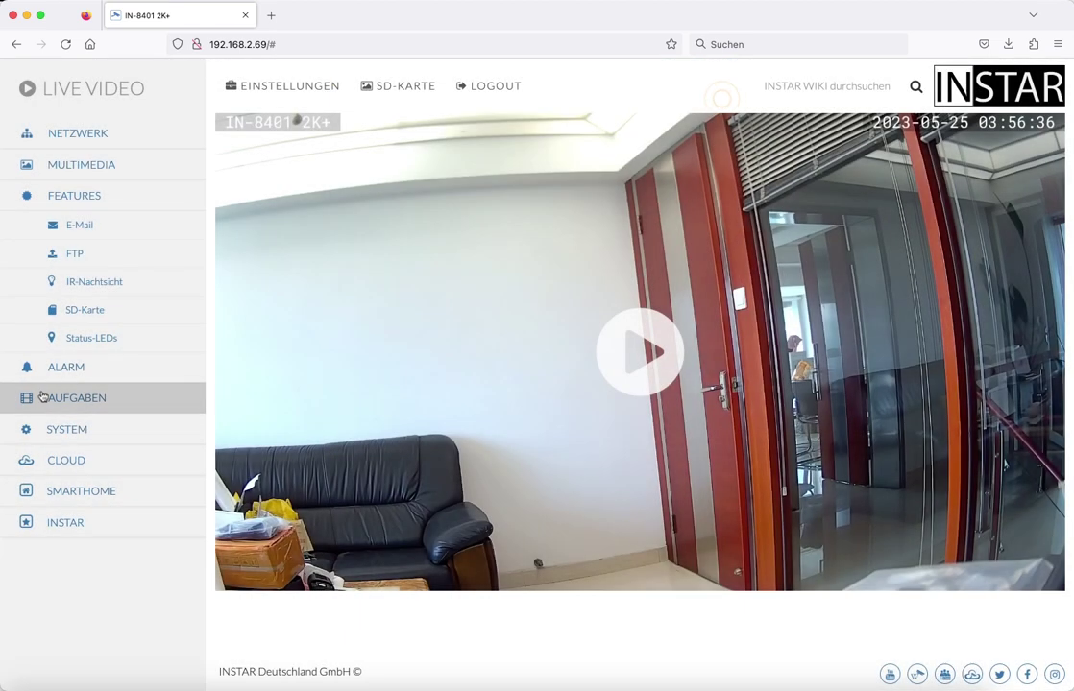
Open the Alarm-Aktionen settings, show the Alarmaktionen and expand the Erweiterte Bildeinstellungen.
{"action": "left_click", "coordinate": [67, 369]}
{"action": "left_click", "coordinate": [88, 258]}
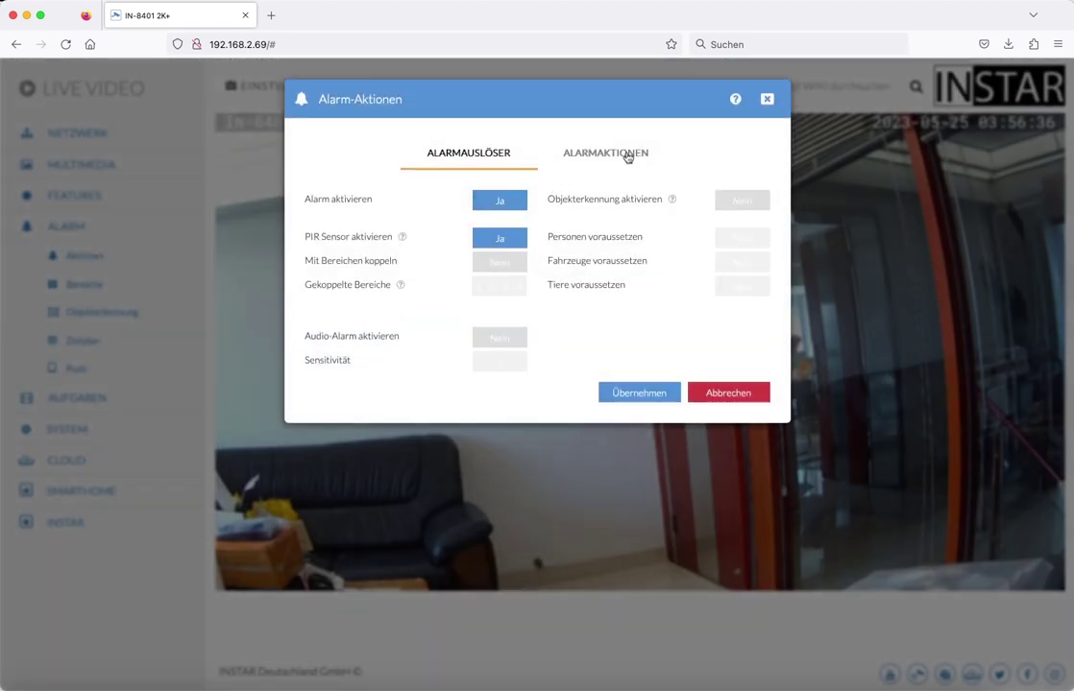
{"action": "left_click", "coordinate": [626, 157]}
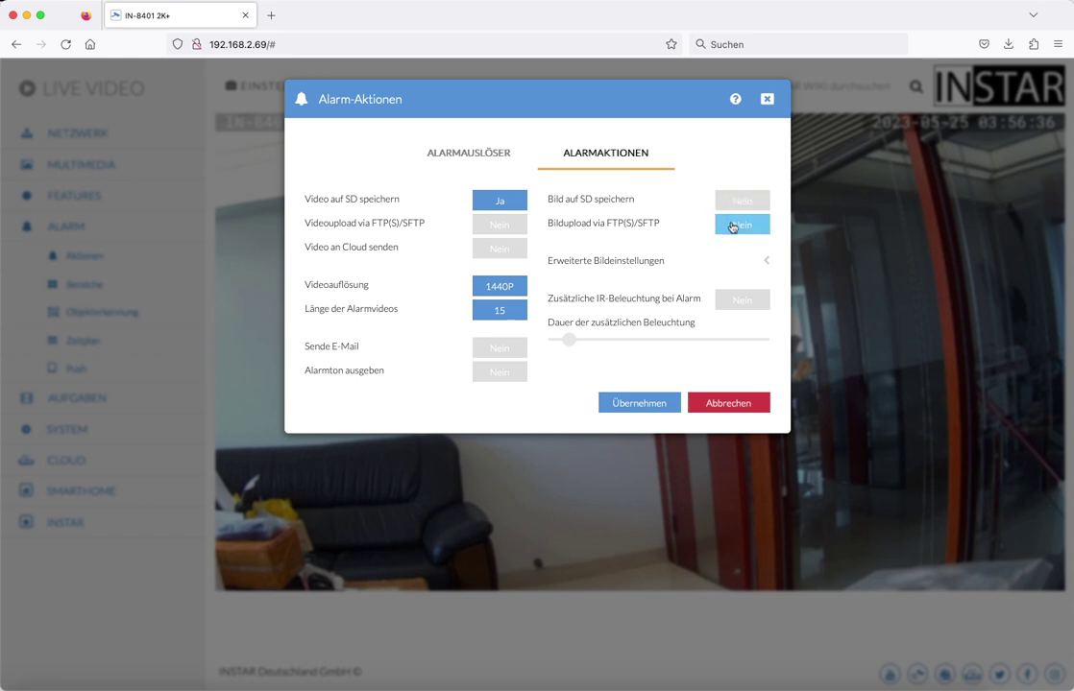
{"action": "left_click", "coordinate": [751, 265]}
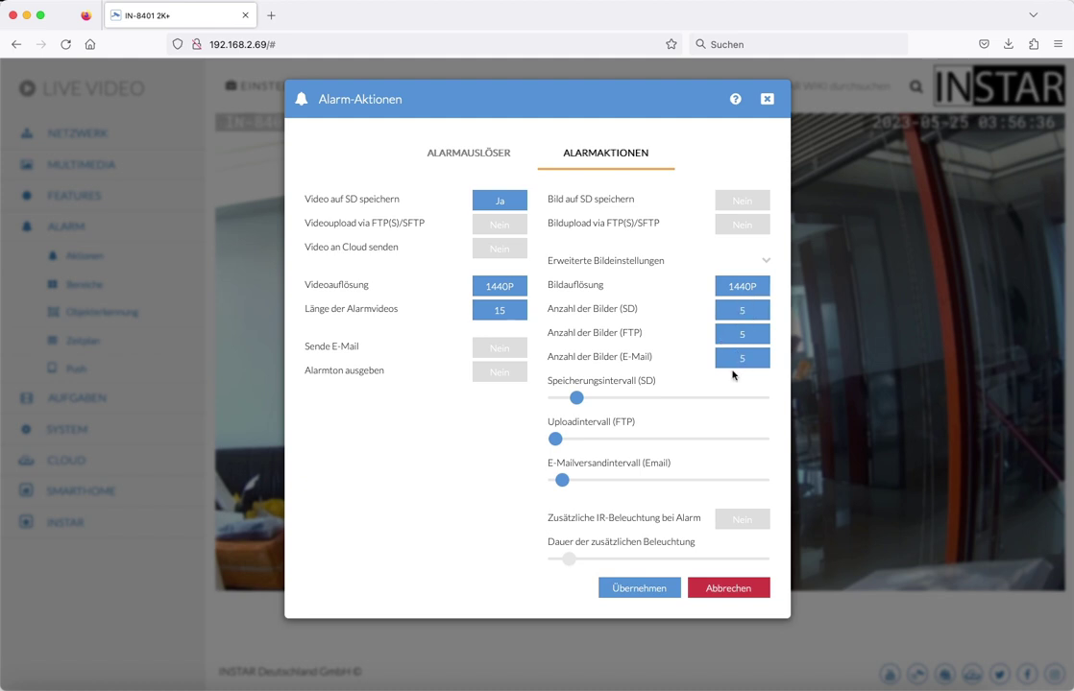
Examine the SD, FTP and e-mail interval values and the alarm video length, and close Alarm-Aktionen without saving.
{"action": "mouse_move", "coordinate": [578, 401]}
{"action": "mouse_move", "coordinate": [564, 484]}
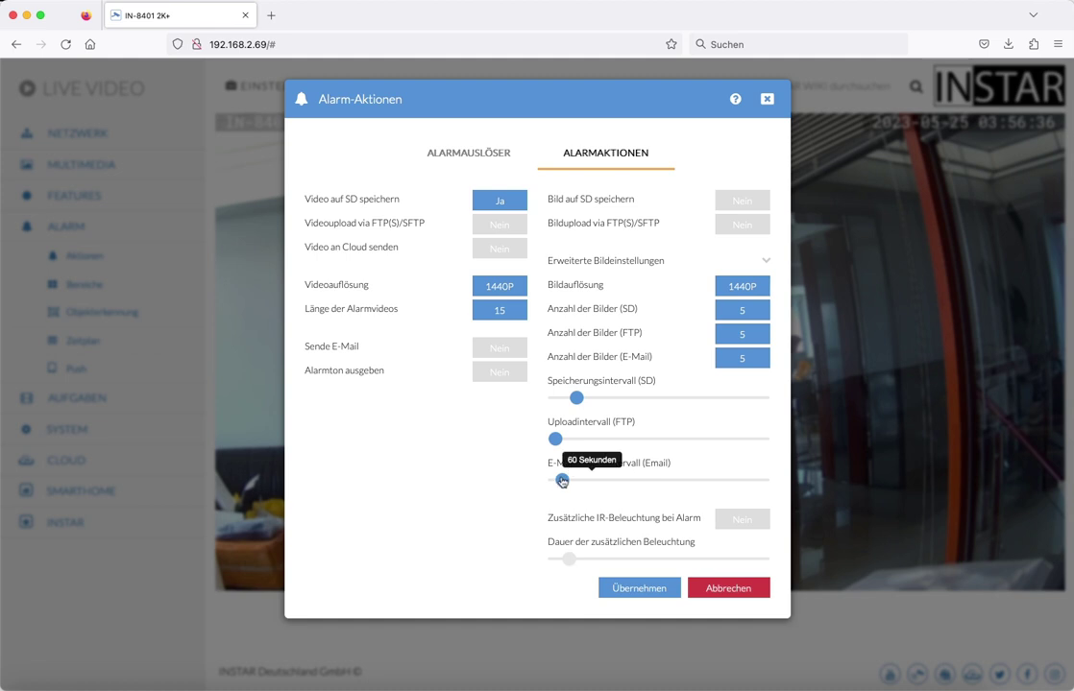
{"action": "left_click", "coordinate": [500, 312]}
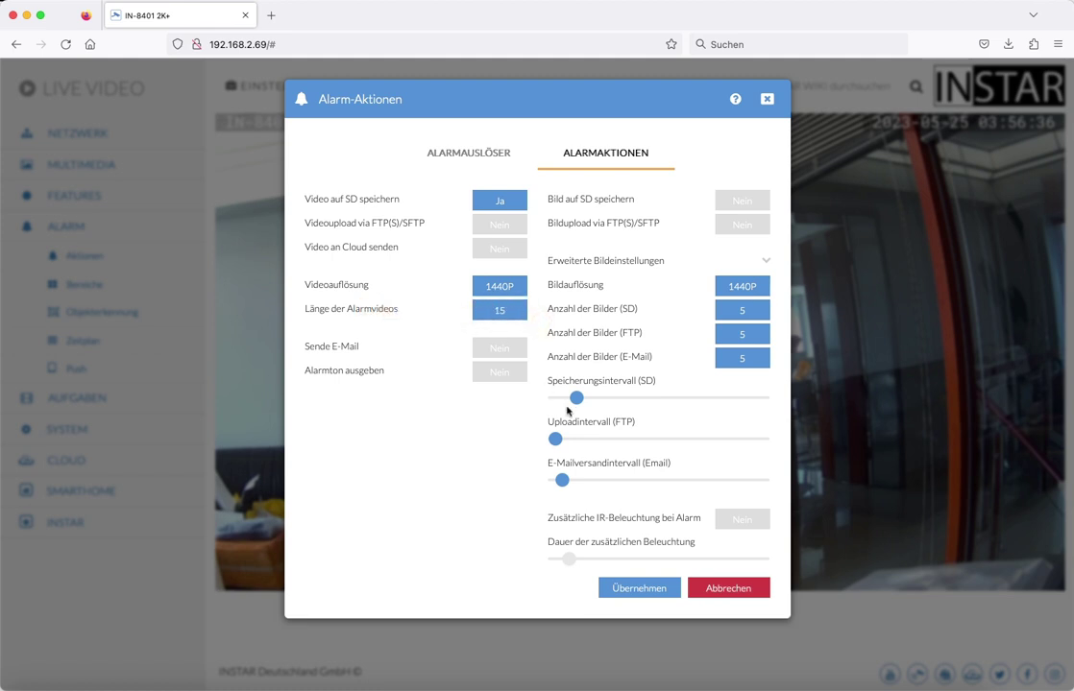
{"action": "mouse_move", "coordinate": [563, 481]}
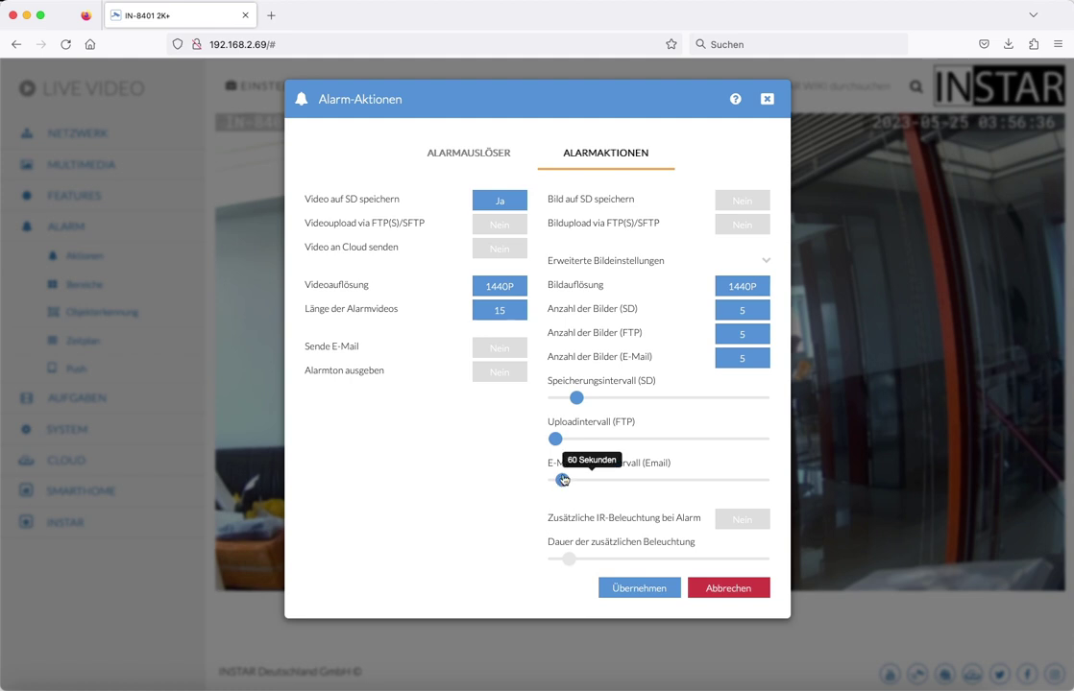
{"action": "mouse_move", "coordinate": [555, 442]}
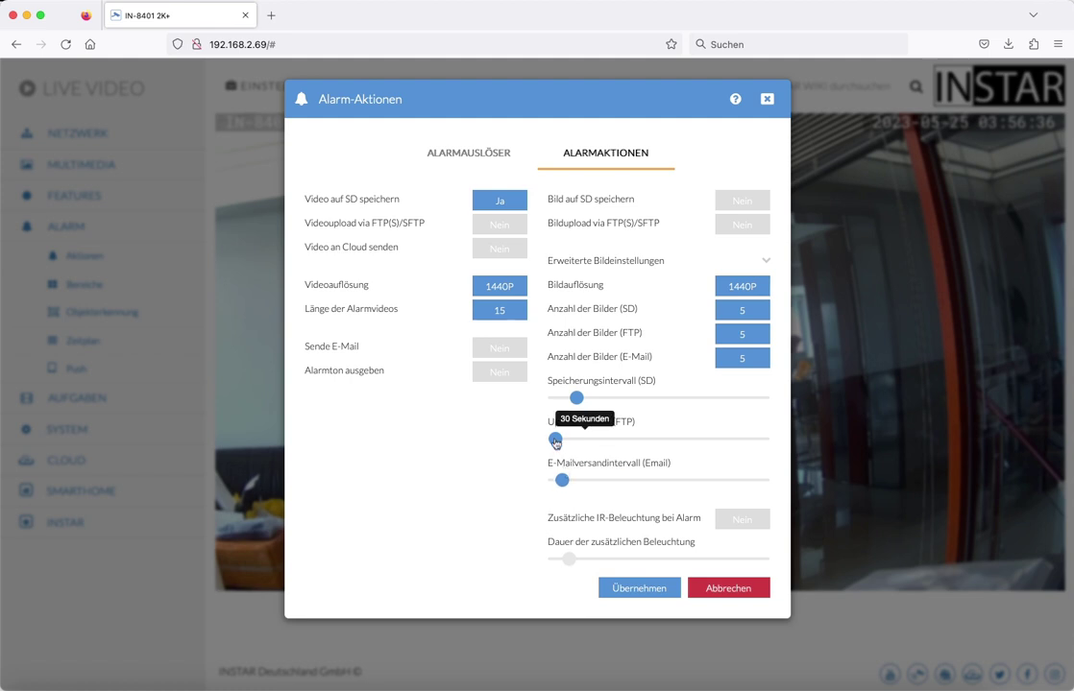
{"action": "mouse_move", "coordinate": [577, 401]}
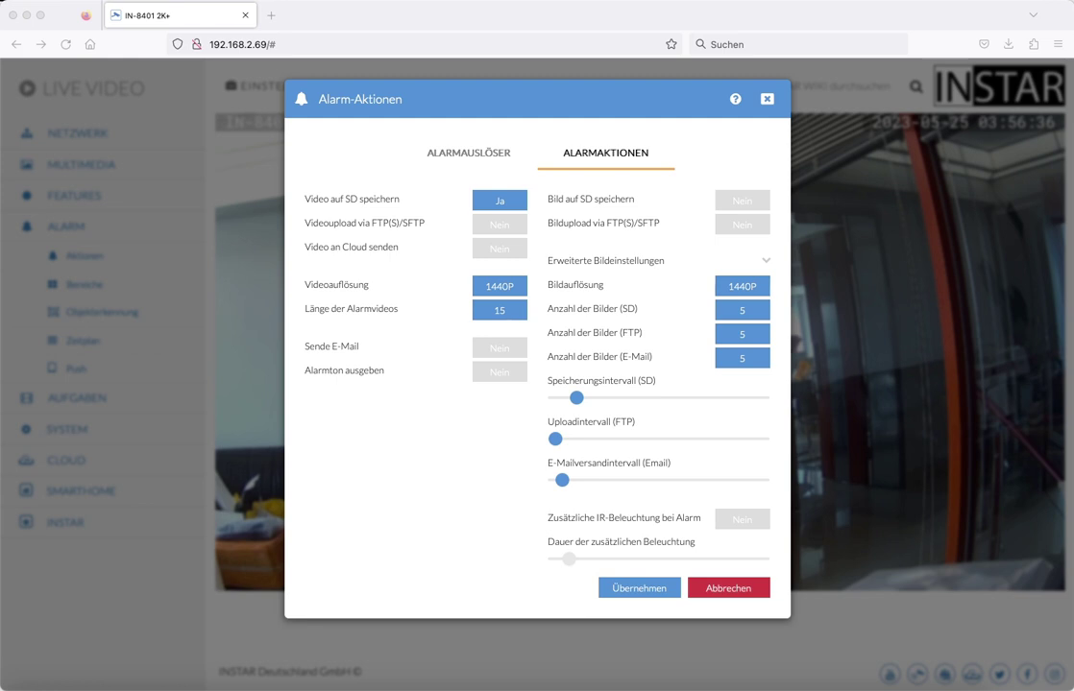
{"action": "left_click", "coordinate": [651, 142]}
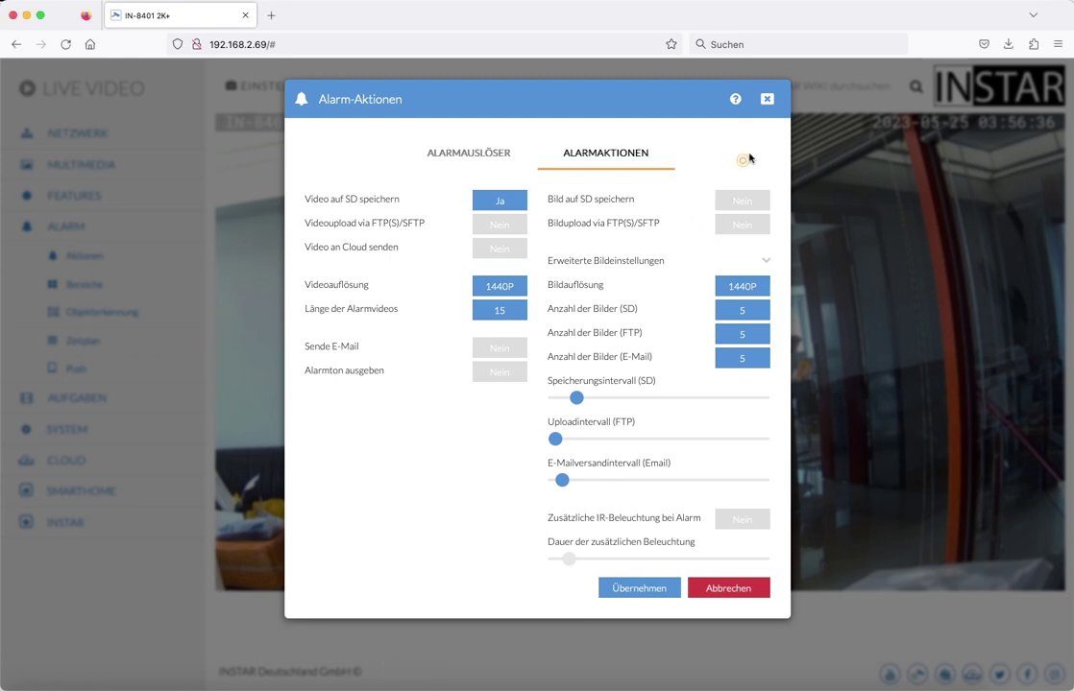
{"action": "left_click", "coordinate": [767, 101]}
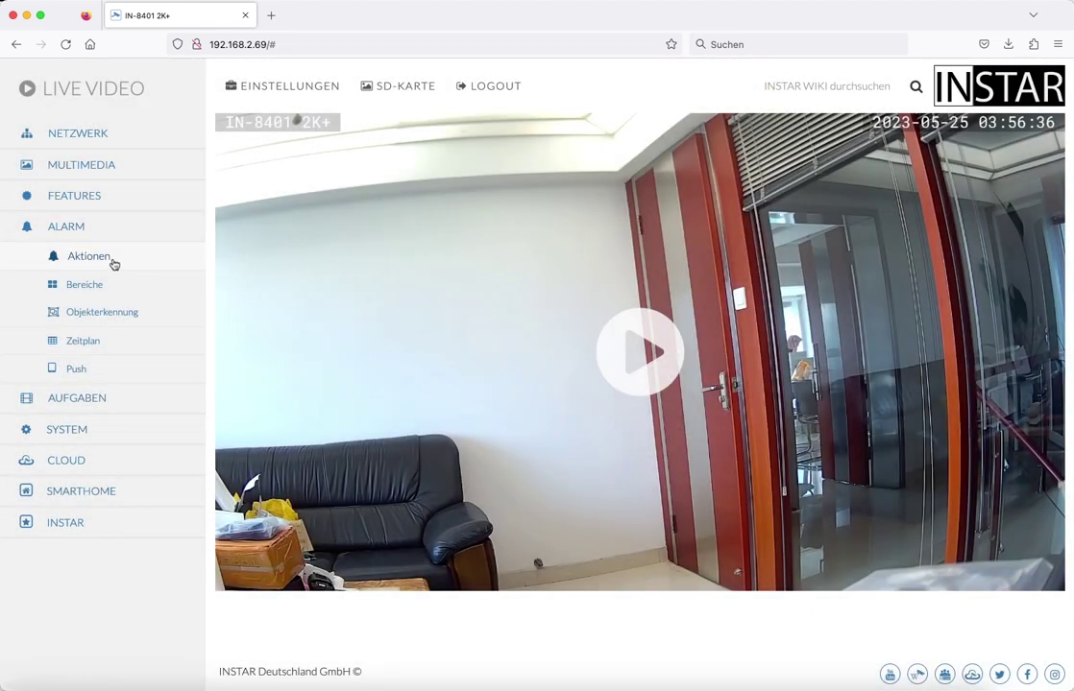
Review the Automatische Fotoserie settings, switch Fotoserie per E-Mail on and off again, and close them without saving.
{"action": "left_click", "coordinate": [91, 408]}
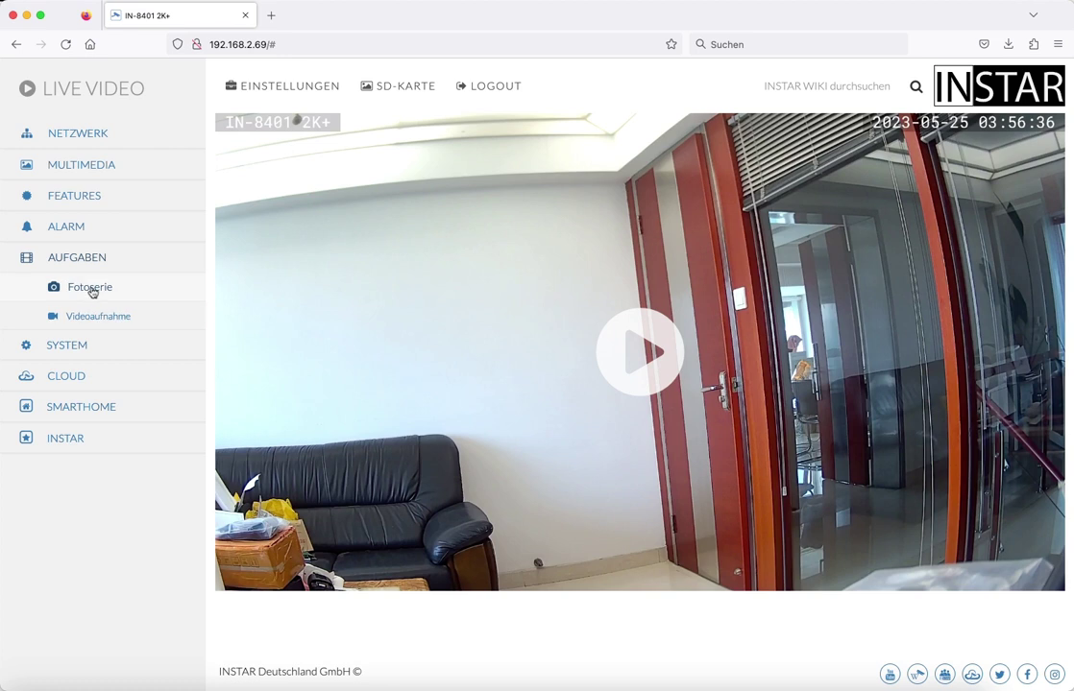
{"action": "left_click", "coordinate": [96, 292]}
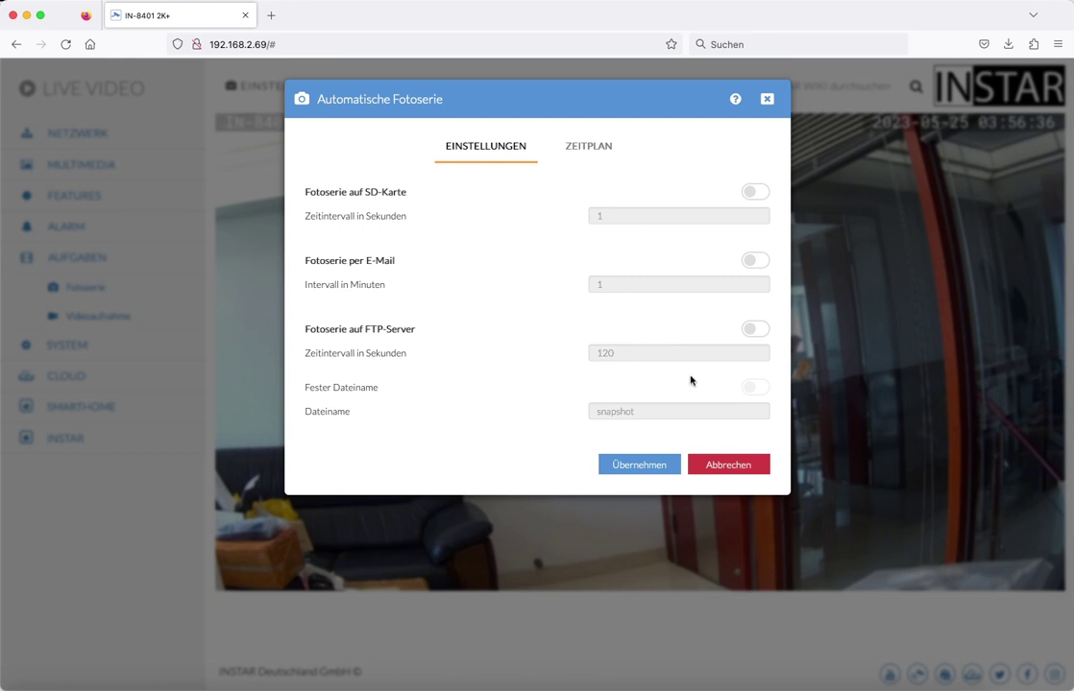
{"action": "left_click", "coordinate": [755, 265]}
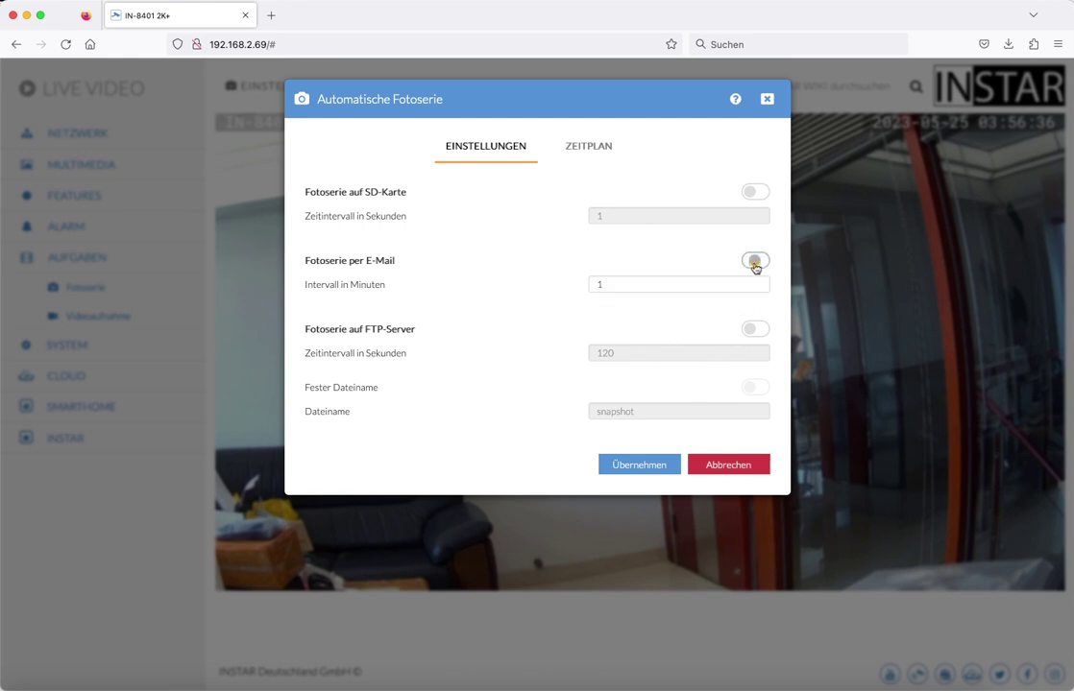
{"action": "left_click", "coordinate": [755, 263]}
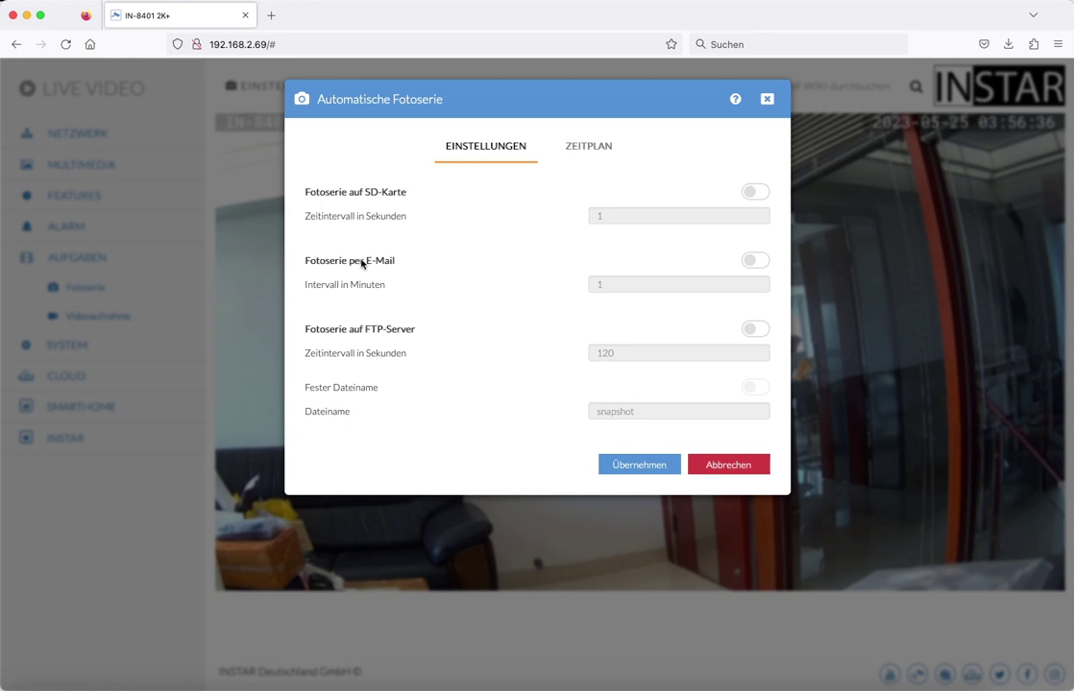
{"action": "left_click", "coordinate": [767, 101]}
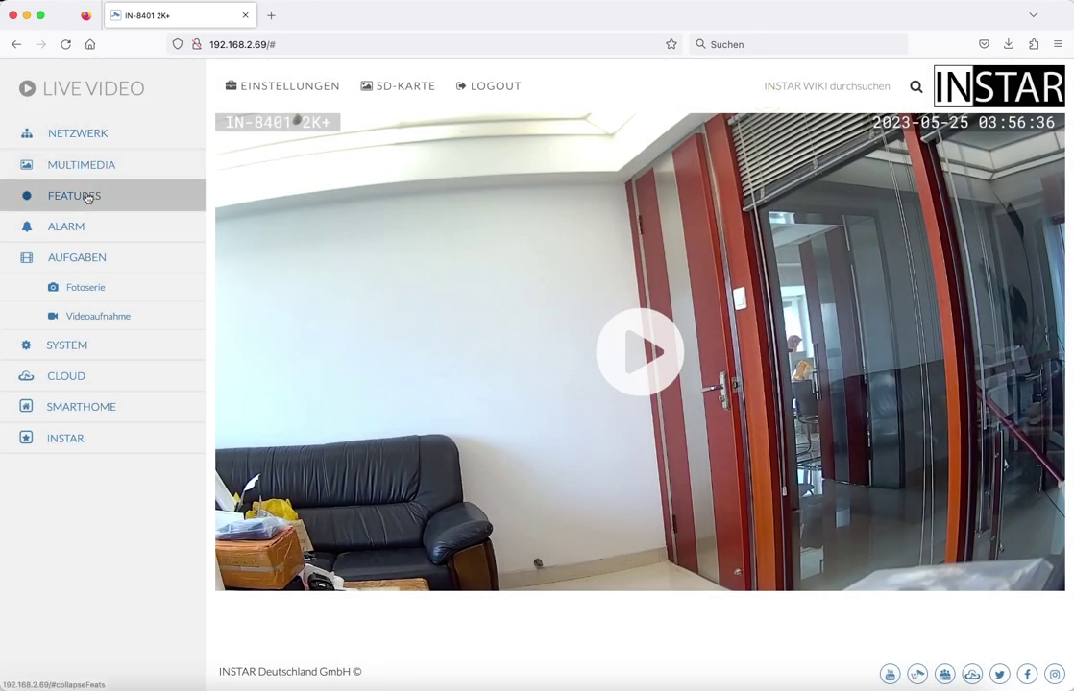
Review the E-Mail-Einstellungen, covering the SMTP server settings and the Empfänger options, and close them unchanged.
{"action": "left_click", "coordinate": [86, 197]}
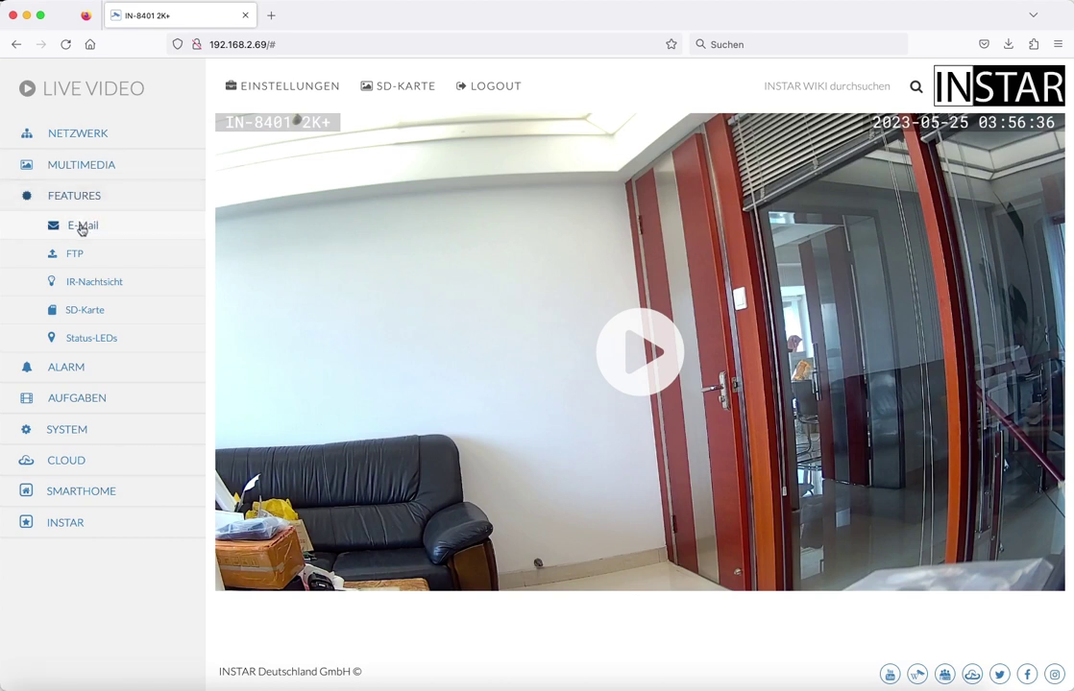
{"action": "left_click", "coordinate": [82, 227]}
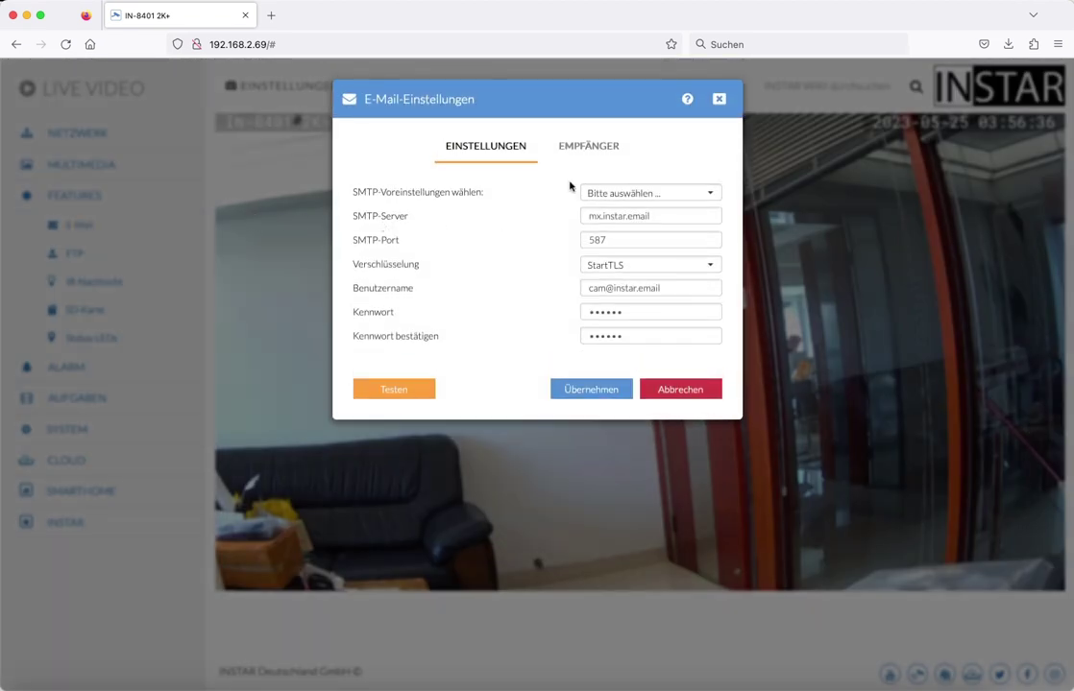
{"action": "left_click", "coordinate": [584, 150]}
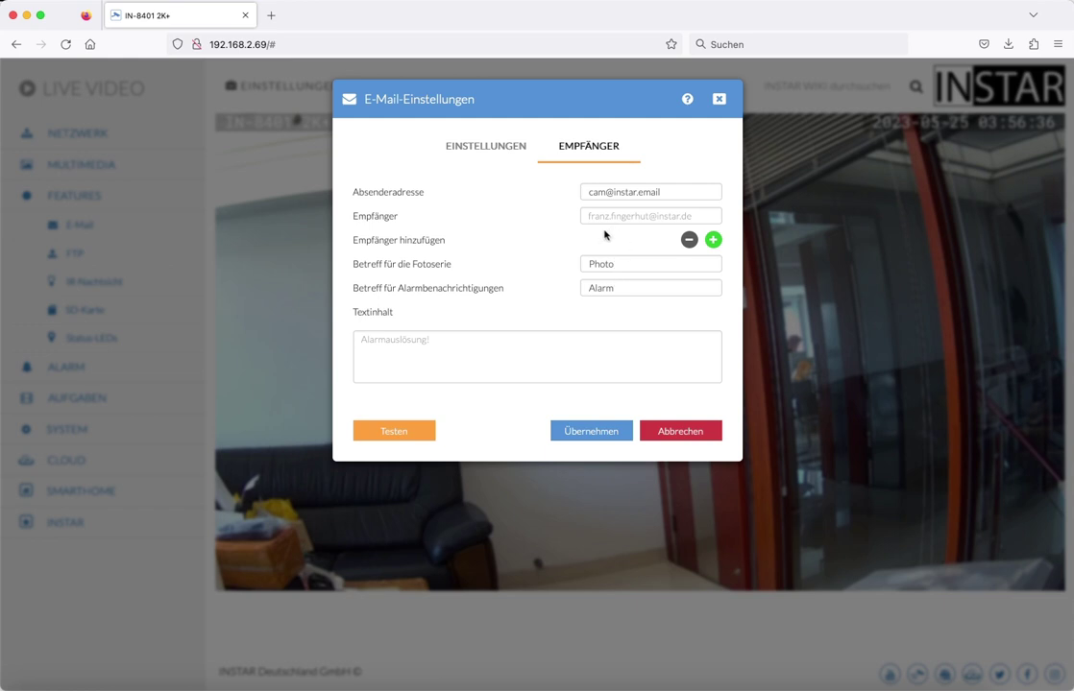
{"action": "left_click", "coordinate": [717, 101]}
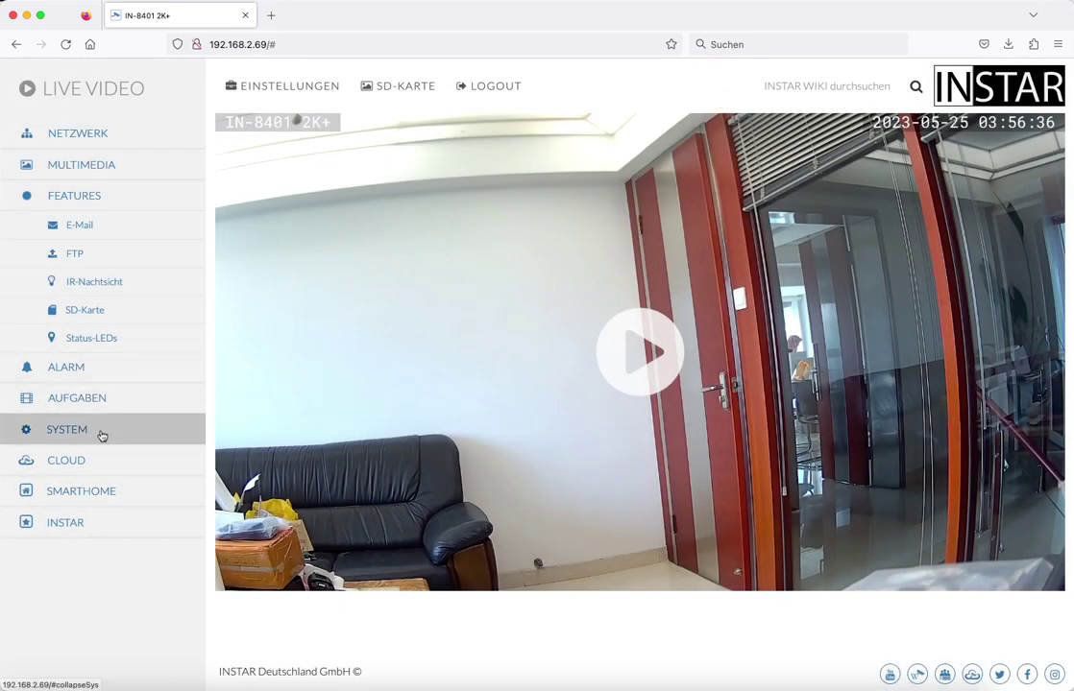